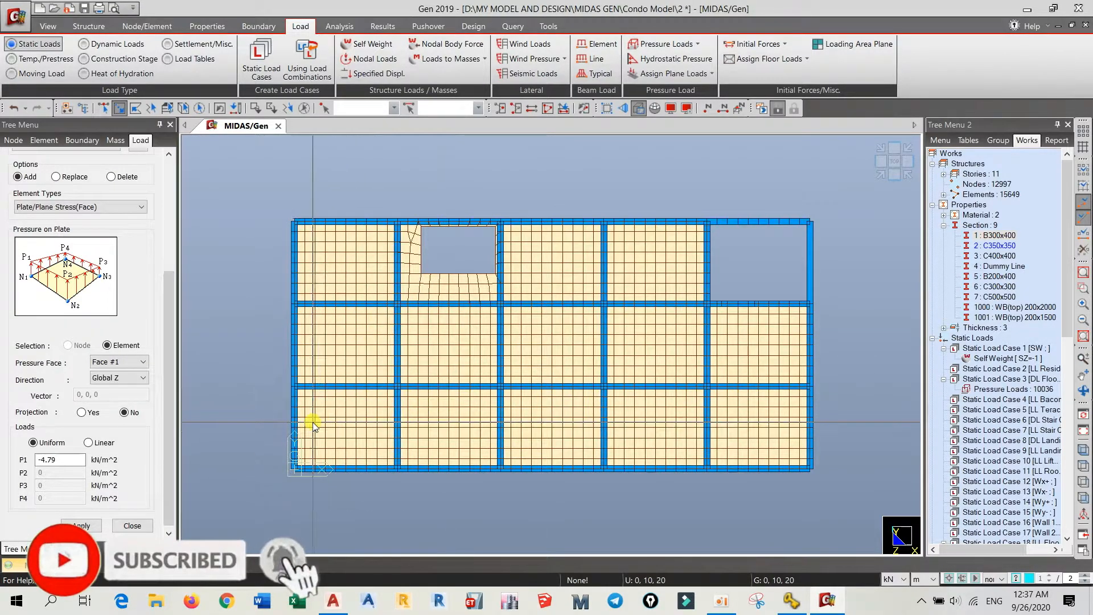
Select the slab plate elements in all five bays of the lowest row of the floor plan.
{"action": "scroll", "coordinate": [353, 419], "scroll_direction": "up", "scroll_amount": 2}
{"action": "middle_click_drag", "start_coordinate": [353, 419], "coordinate": [411, 336]}
{"action": "left_click_drag", "start_coordinate": [411, 336], "coordinate": [289, 427]}
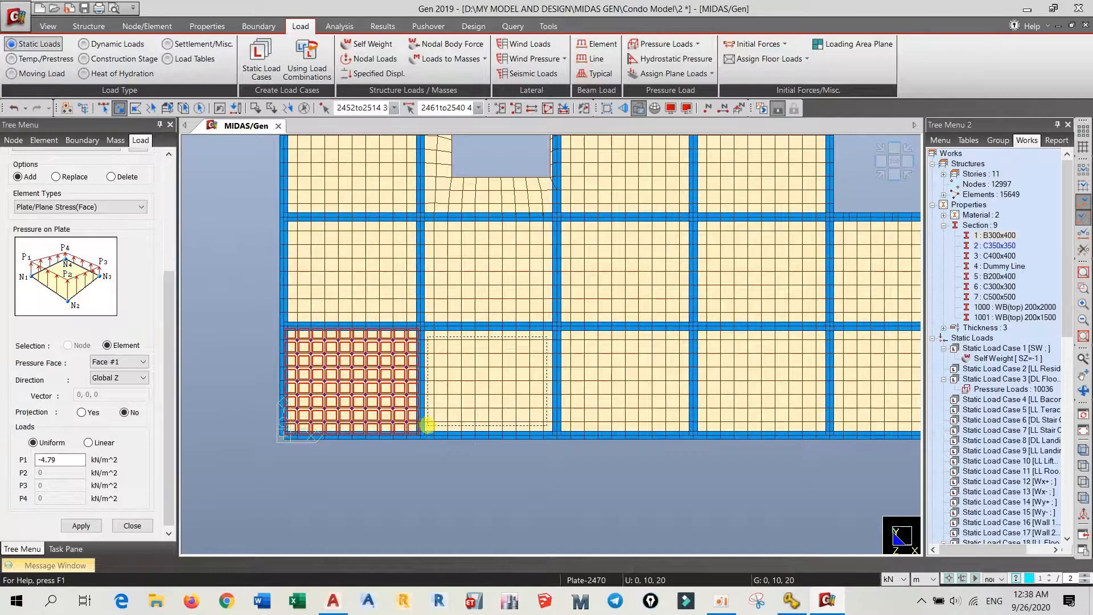
{"action": "left_click_drag", "start_coordinate": [426, 425], "coordinate": [426, 425]}
{"action": "left_click_drag", "start_coordinate": [684, 334], "coordinate": [567, 428]}
{"action": "middle_click_drag", "start_coordinate": [724, 369], "coordinate": [500, 378]}
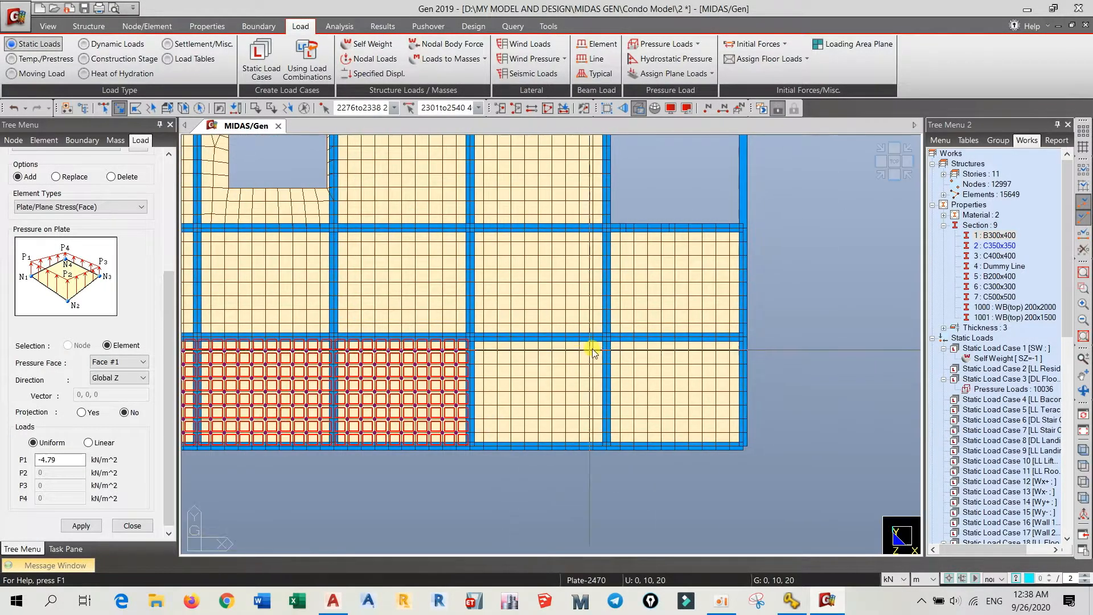
{"action": "left_click_drag", "start_coordinate": [598, 345], "coordinate": [598, 345]}
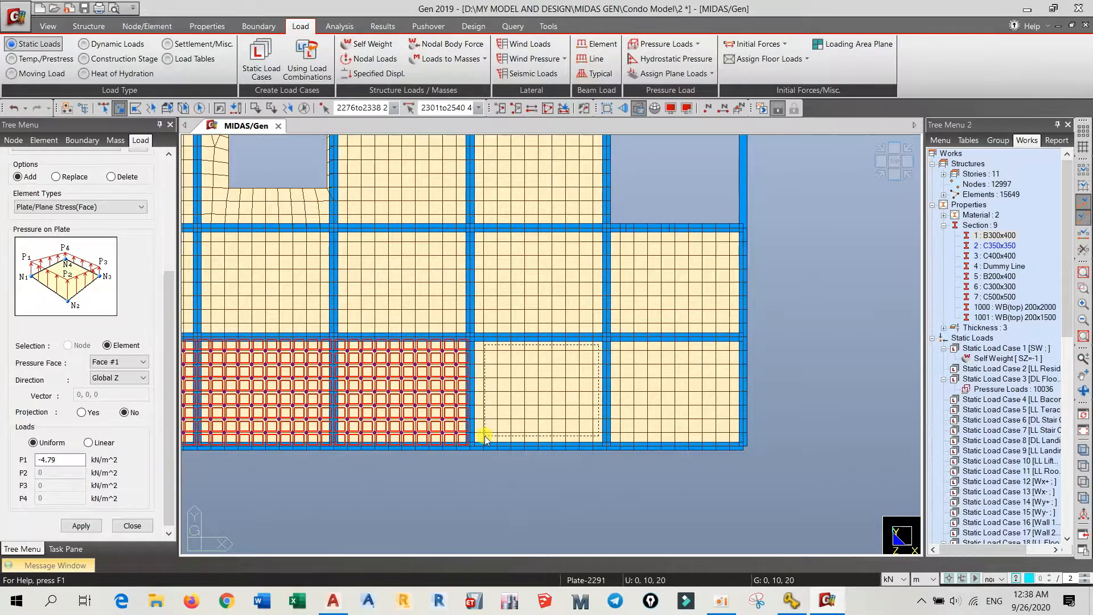
{"action": "left_click_drag", "start_coordinate": [481, 438], "coordinate": [481, 439]}
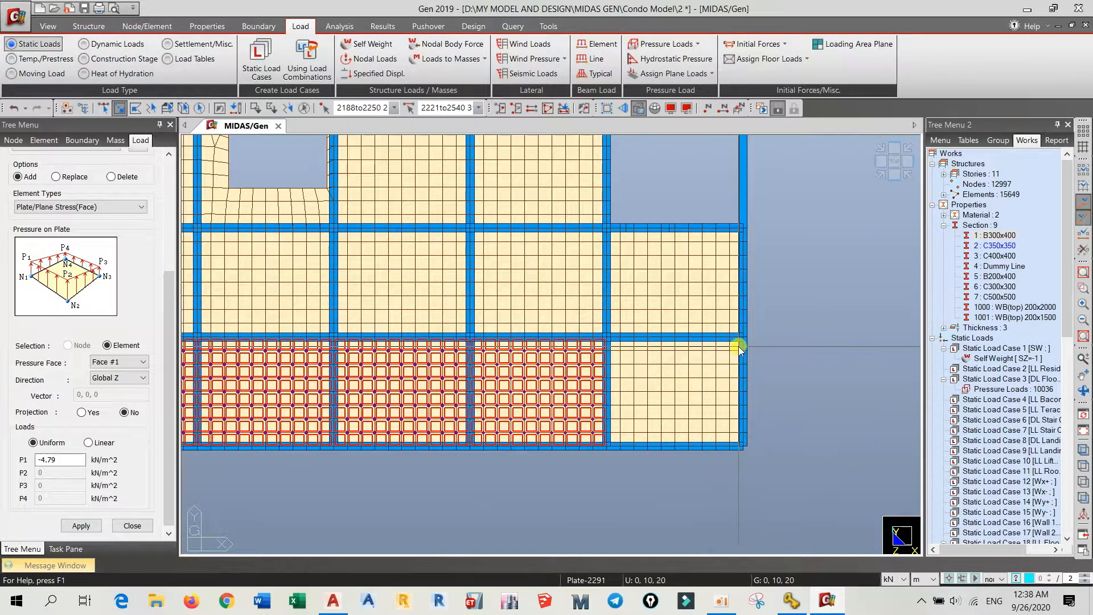
{"action": "left_click_drag", "start_coordinate": [737, 346], "coordinate": [672, 396]}
{"action": "left_click_drag", "start_coordinate": [614, 434], "coordinate": [611, 428]}
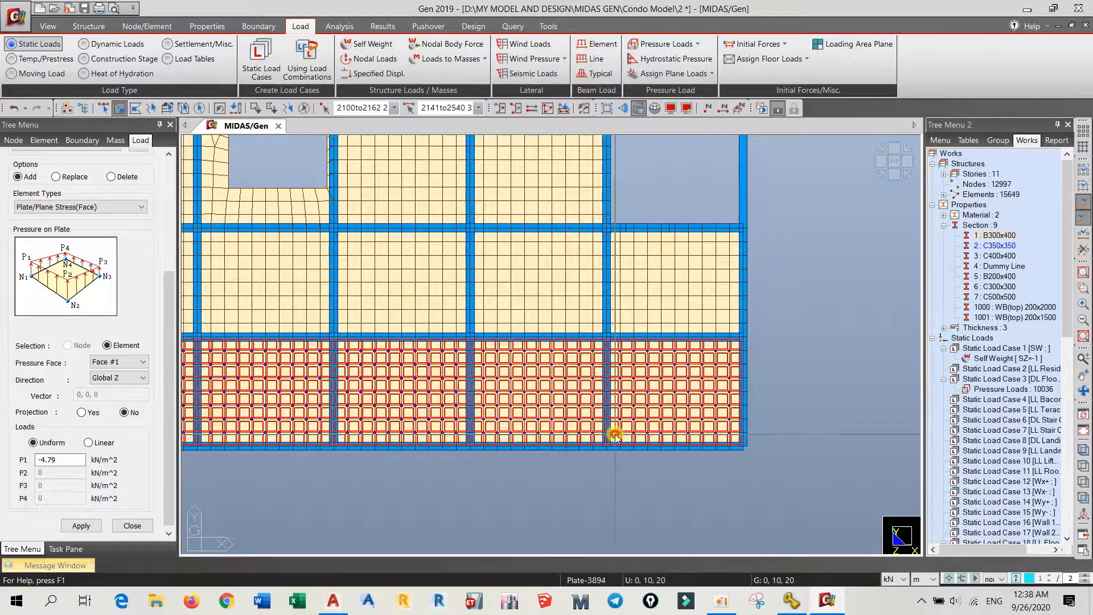
Add the slab plates of the four upper-row bays to the selection, including those around the rectangular floor opening.
{"action": "middle_click_drag", "start_coordinate": [562, 337], "coordinate": [687, 336]}
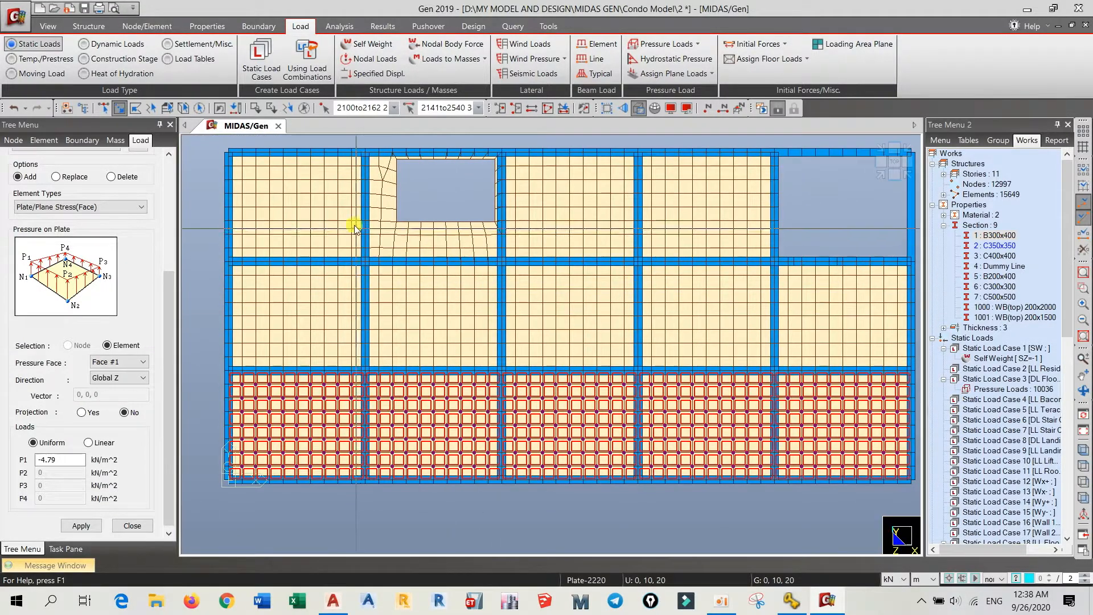
{"action": "left_click_drag", "start_coordinate": [356, 159], "coordinate": [238, 254]}
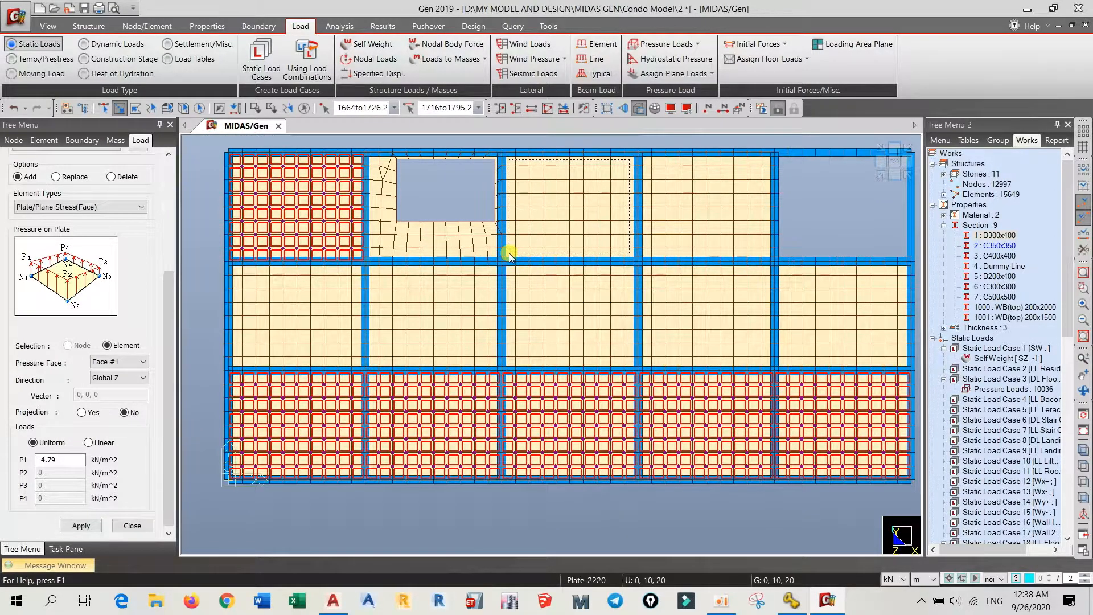
{"action": "left_click_drag", "start_coordinate": [508, 255], "coordinate": [509, 254]}
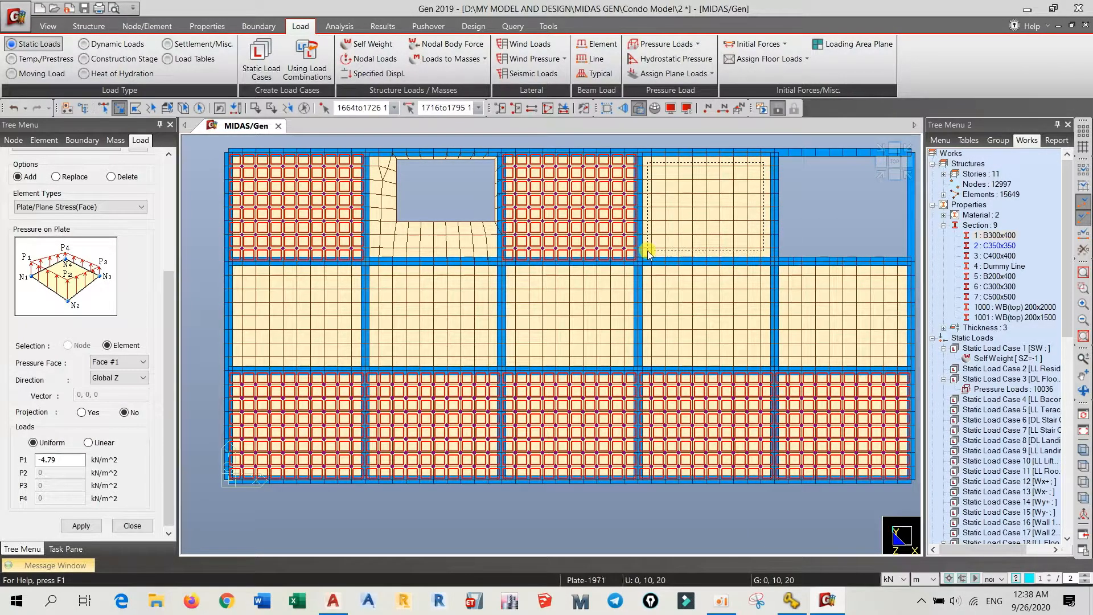
{"action": "left_click_drag", "start_coordinate": [647, 252], "coordinate": [647, 252]}
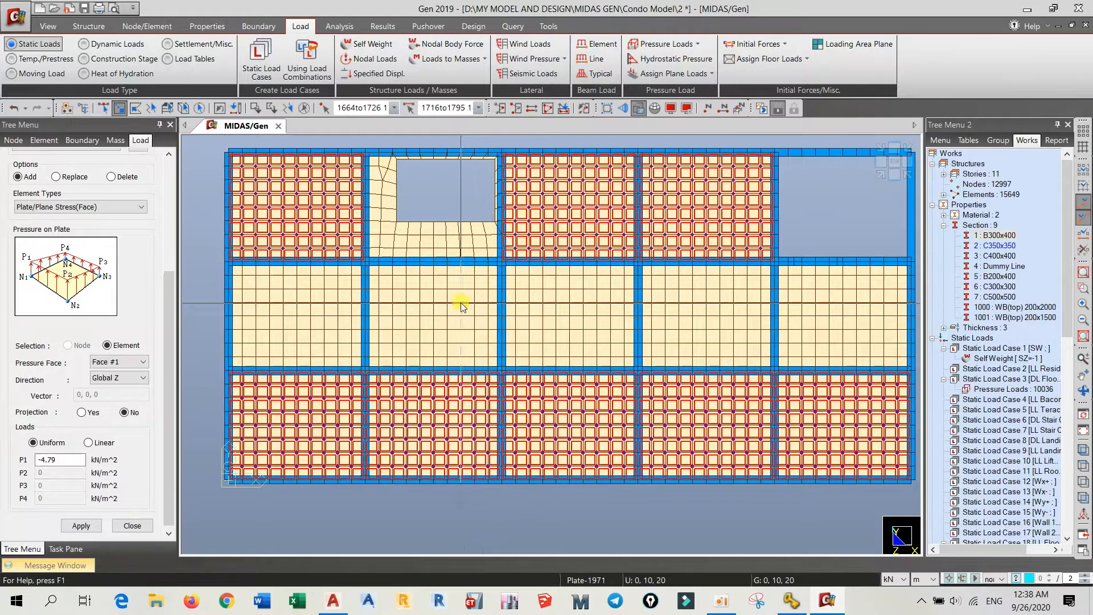
{"action": "middle_click_drag", "start_coordinate": [434, 293], "coordinate": [419, 309]}
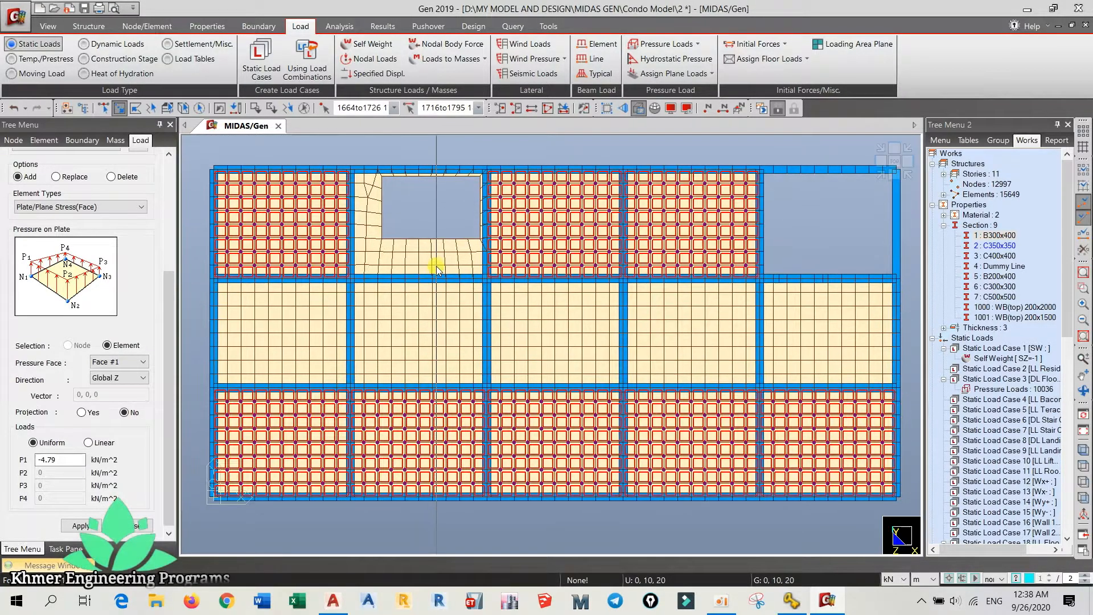
{"action": "scroll", "coordinate": [476, 178], "scroll_direction": "up", "scroll_amount": 2}
{"action": "middle_click_drag", "start_coordinate": [465, 237], "coordinate": [506, 339]}
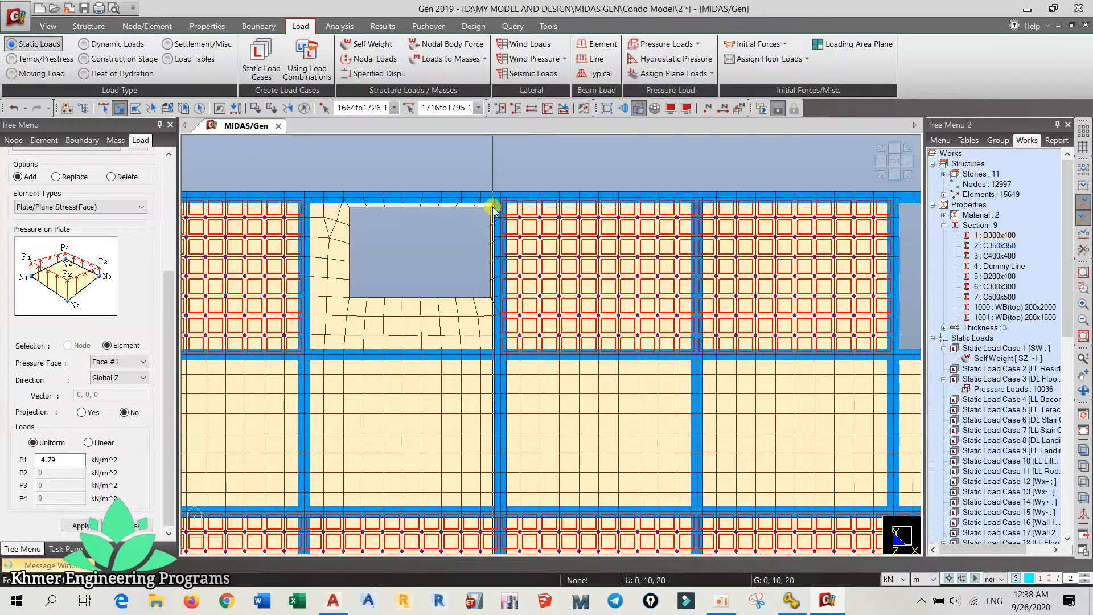
{"action": "left_click_drag", "start_coordinate": [370, 327], "coordinate": [316, 333]}
{"action": "scroll", "coordinate": [574, 381], "scroll_direction": "down", "scroll_amount": 3}
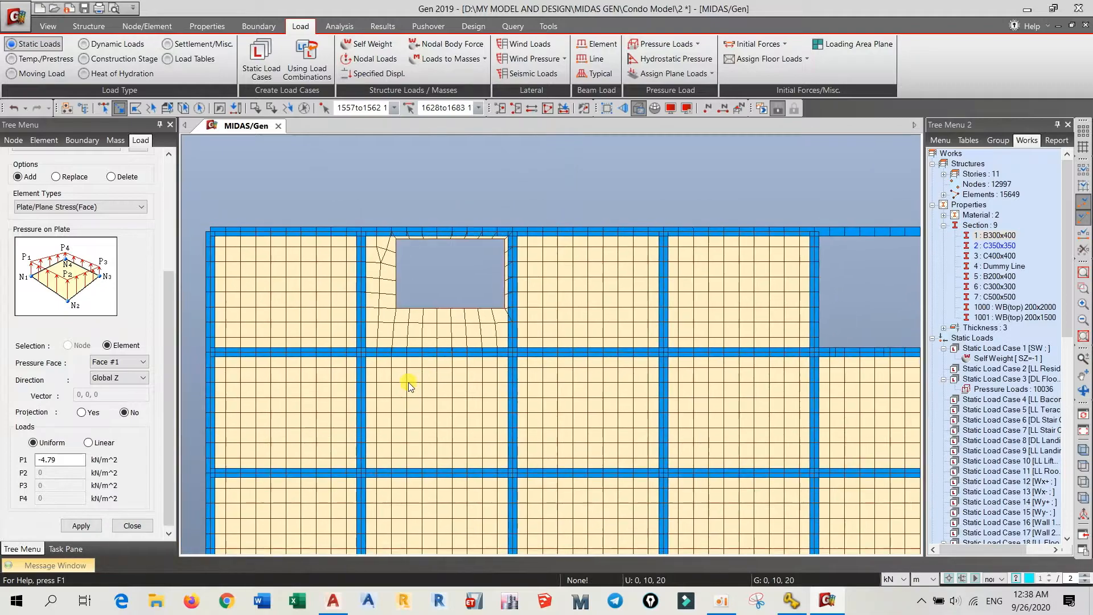
{"action": "middle_click_drag", "start_coordinate": [568, 385], "coordinate": [471, 327]}
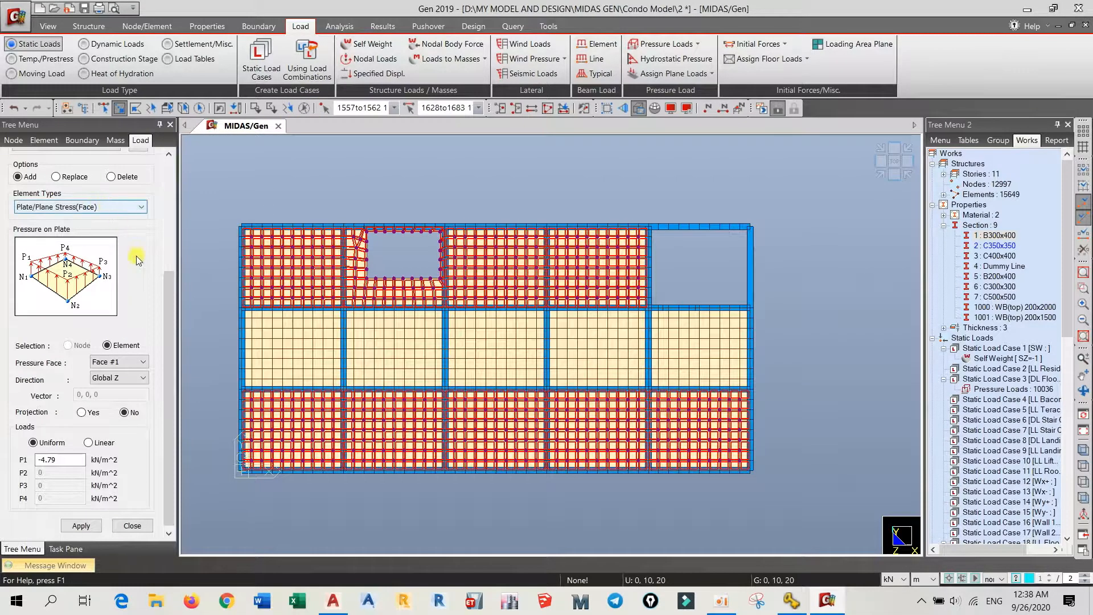
Apply a uniform Global Z pressure of -1.92 kN/m^2 to the selected plates under load case LL Residental.
{"action": "left_click_drag", "start_coordinate": [168, 293], "coordinate": [169, 161]}
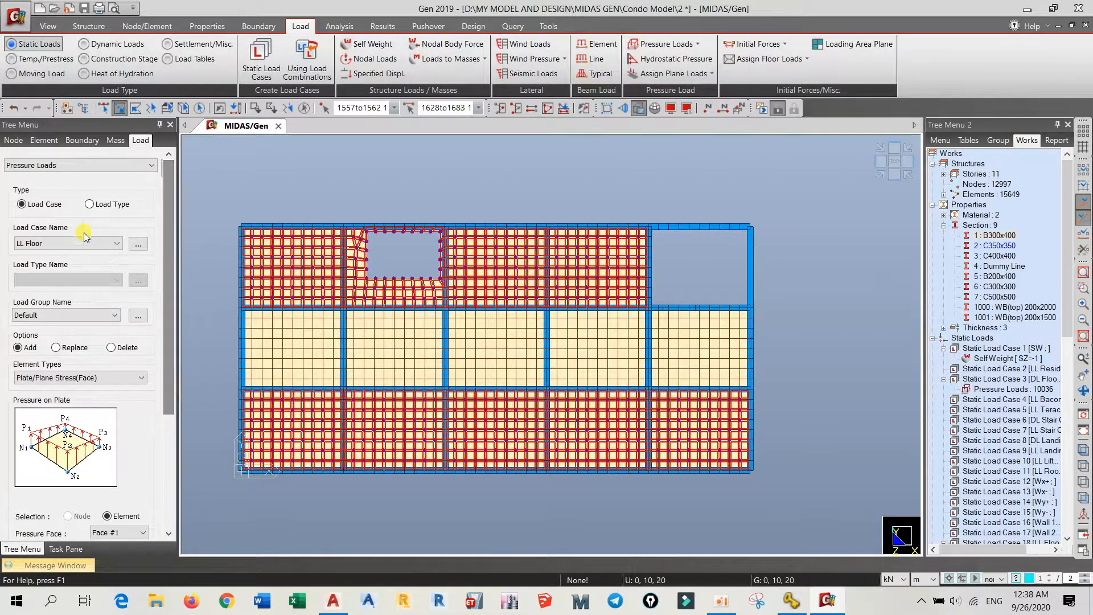
{"action": "left_click", "coordinate": [73, 242]}
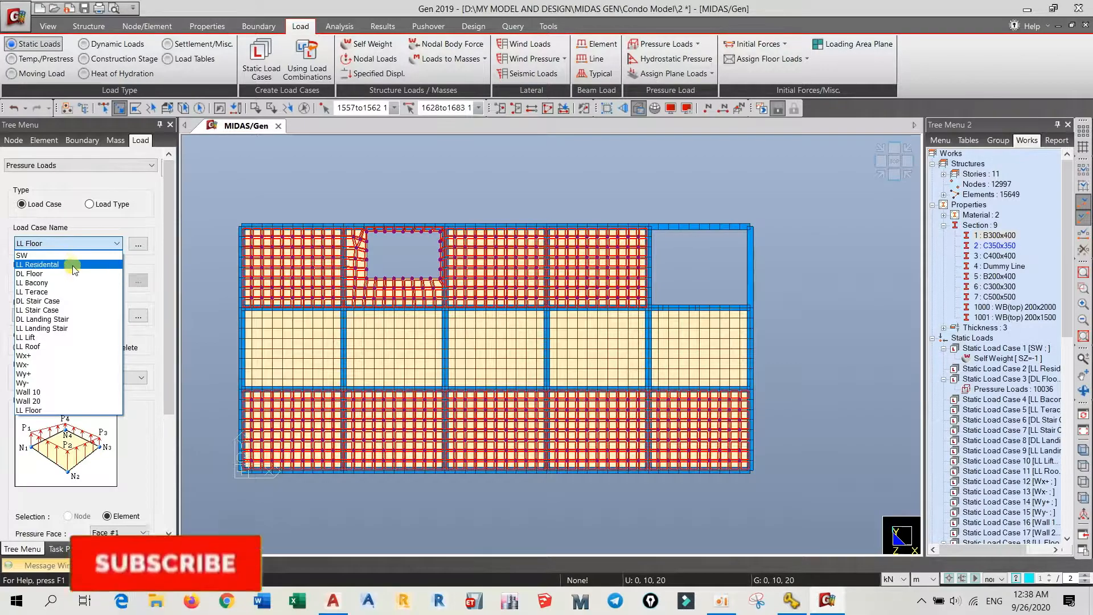
{"action": "left_click", "coordinate": [73, 264]}
{"action": "scroll", "coordinate": [146, 456], "scroll_direction": "down", "scroll_amount": 3}
{"action": "double_click", "coordinate": [61, 456]}
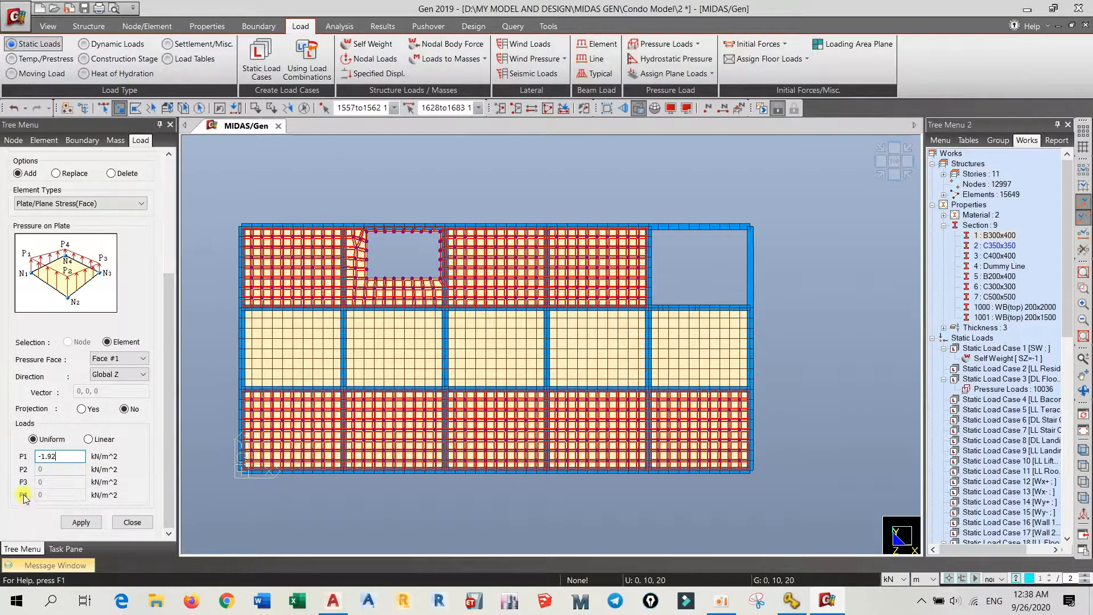
{"action": "left_click", "coordinate": [81, 520]}
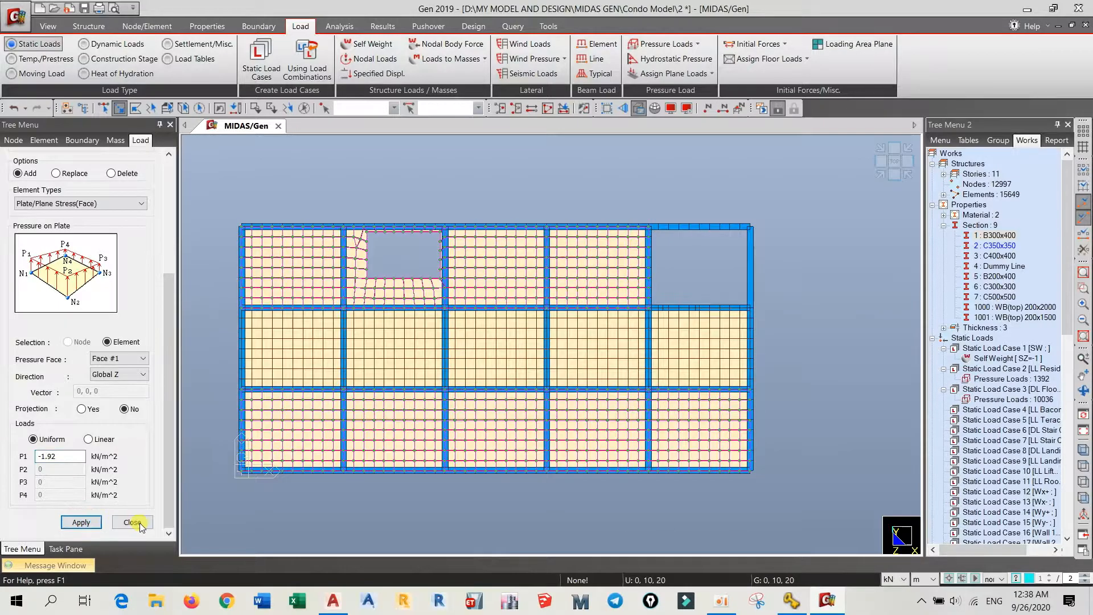
{"action": "middle_click_drag", "start_coordinate": [425, 477], "coordinate": [494, 414], "text": "ctrl"}
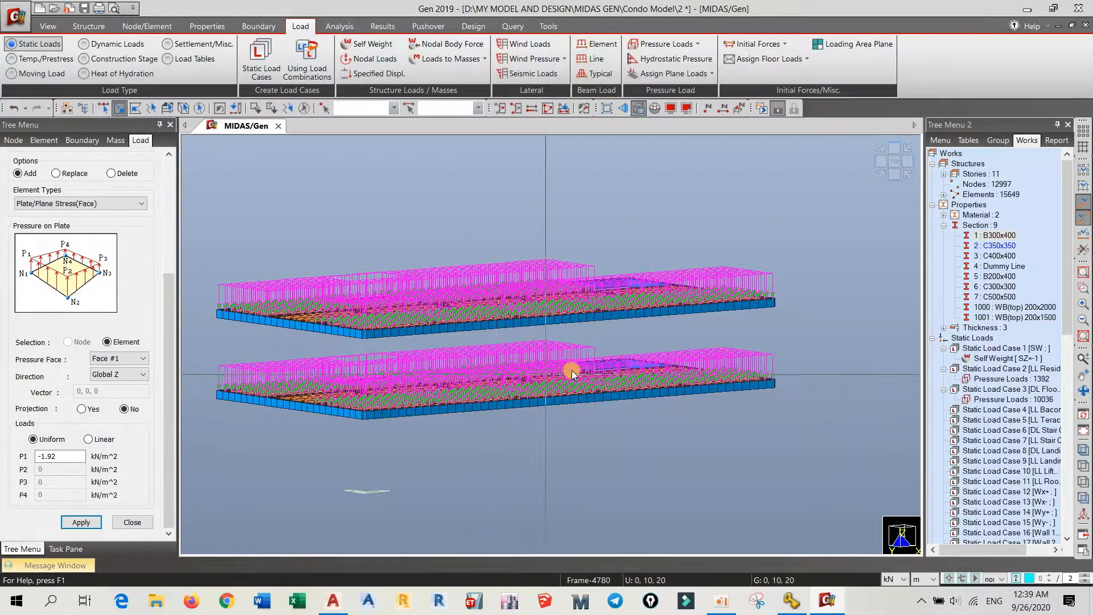
In plan view, select the slab plate elements in all five bays of the middle row.
{"action": "left_click", "coordinate": [1085, 466]}
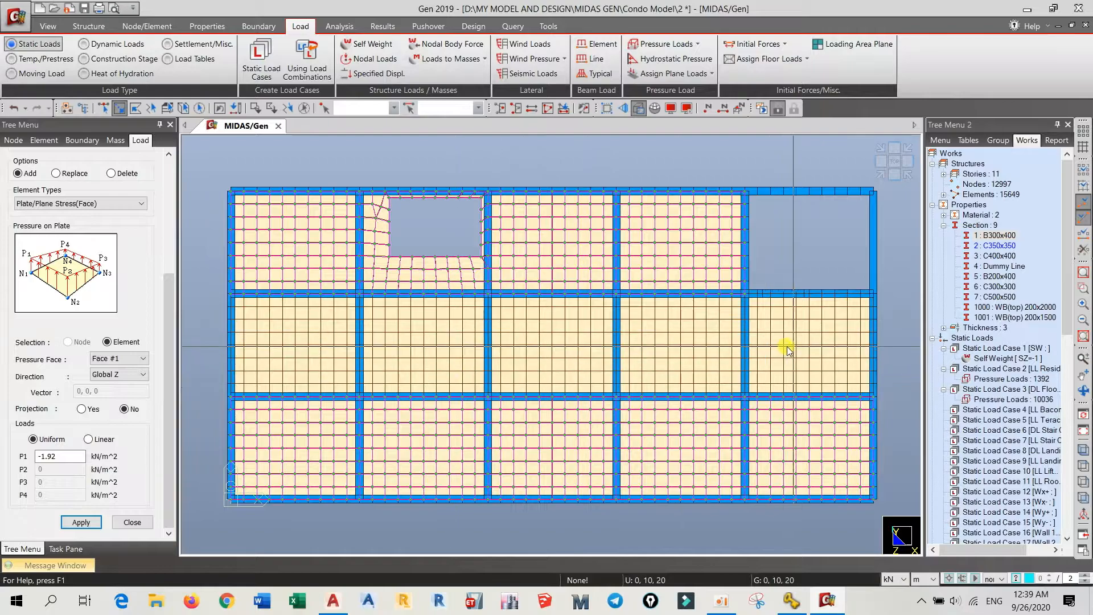
{"action": "left_click_drag", "start_coordinate": [866, 302], "coordinate": [753, 392]}
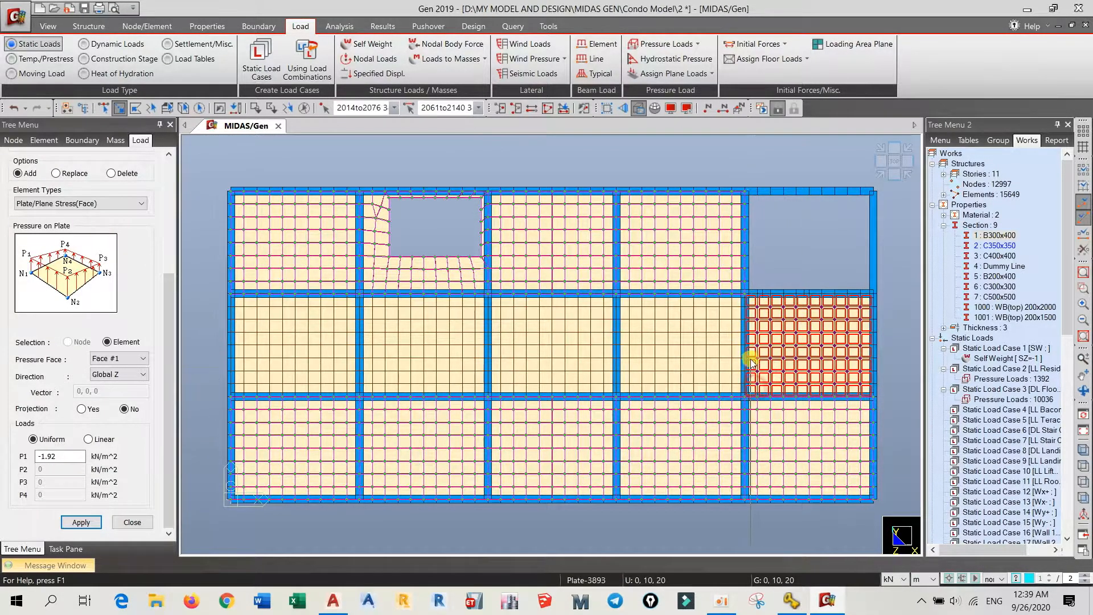
{"action": "left_click_drag", "start_coordinate": [737, 300], "coordinate": [703, 369]}
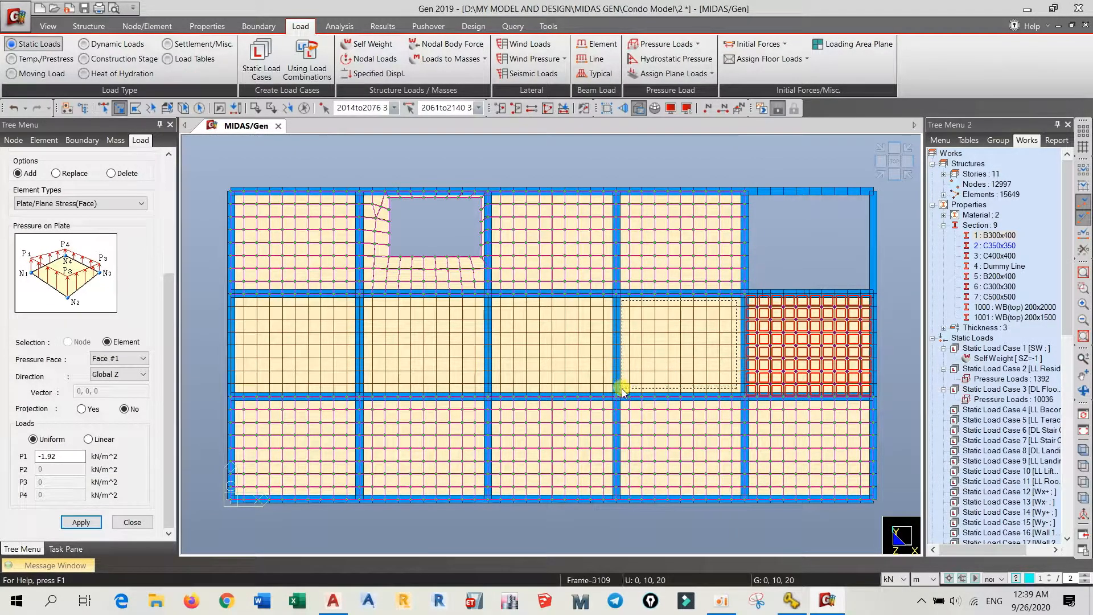
{"action": "left_click_drag", "start_coordinate": [625, 392], "coordinate": [625, 392]}
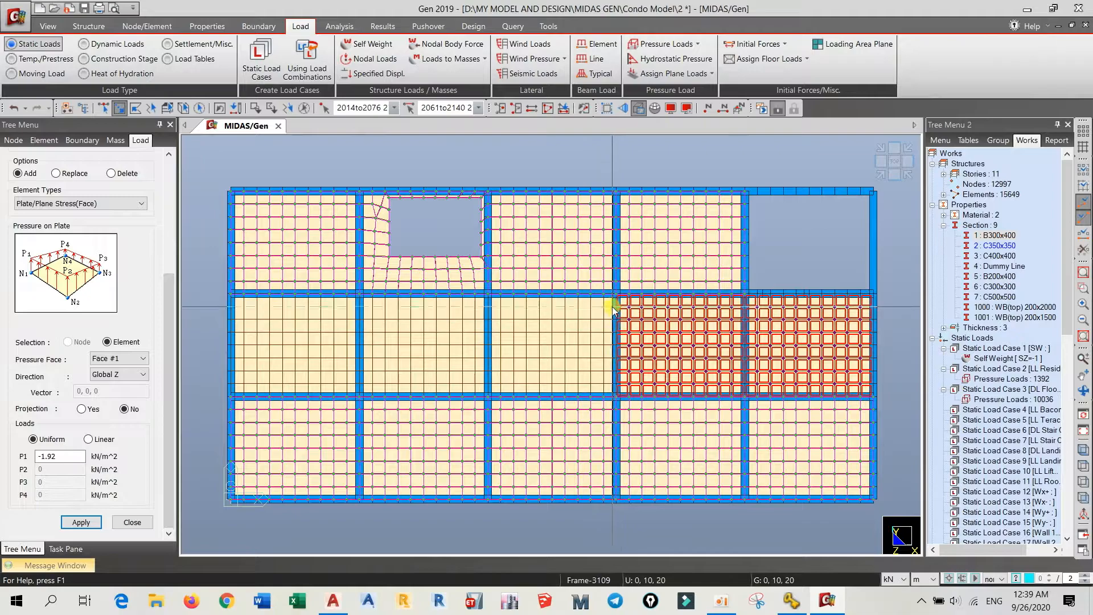
{"action": "left_click_drag", "start_coordinate": [608, 302], "coordinate": [497, 391]}
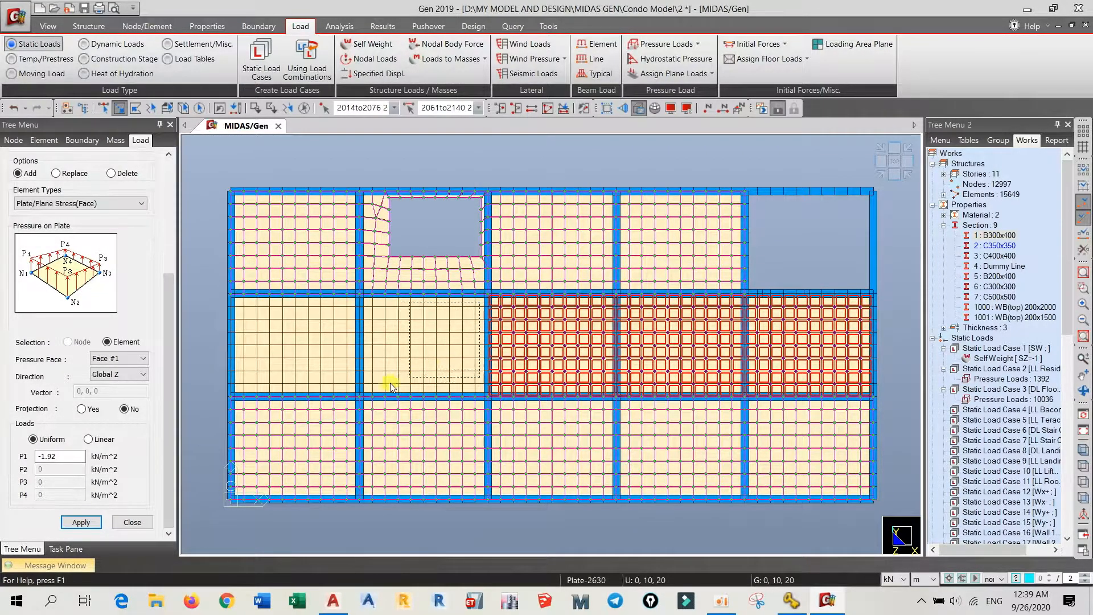
{"action": "left_click_drag", "start_coordinate": [368, 392], "coordinate": [367, 392]}
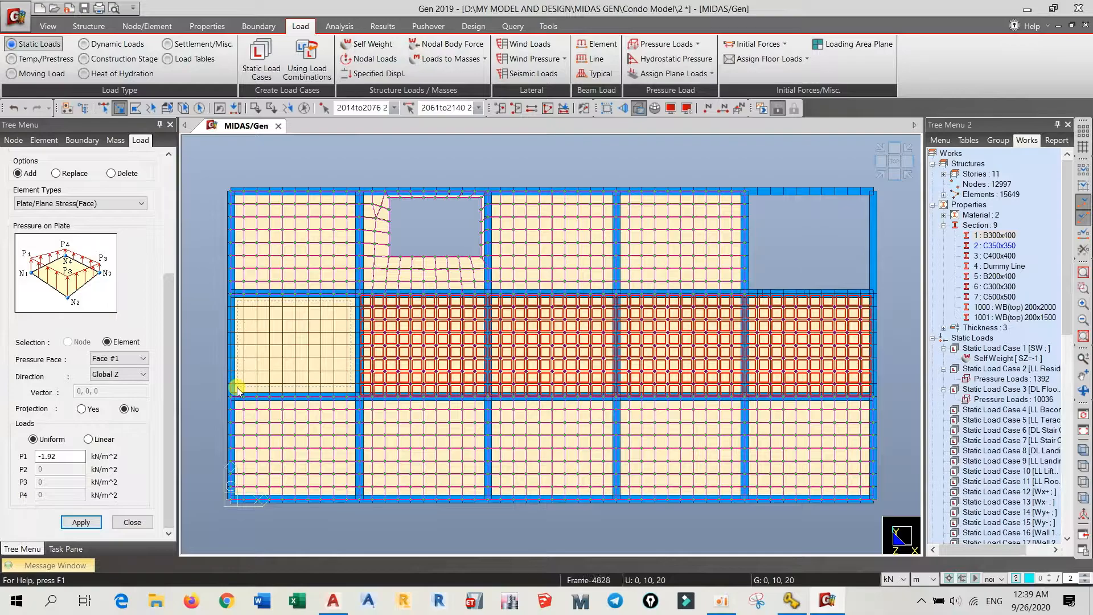
{"action": "left_click_drag", "start_coordinate": [237, 389], "coordinate": [237, 390]}
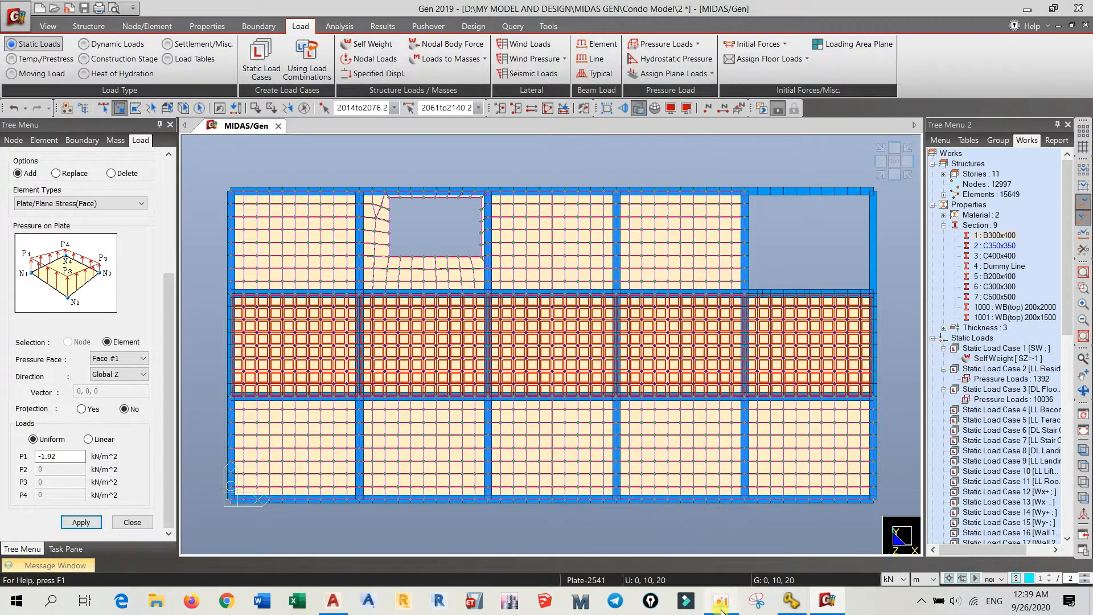
{"action": "left_click", "coordinate": [720, 607]}
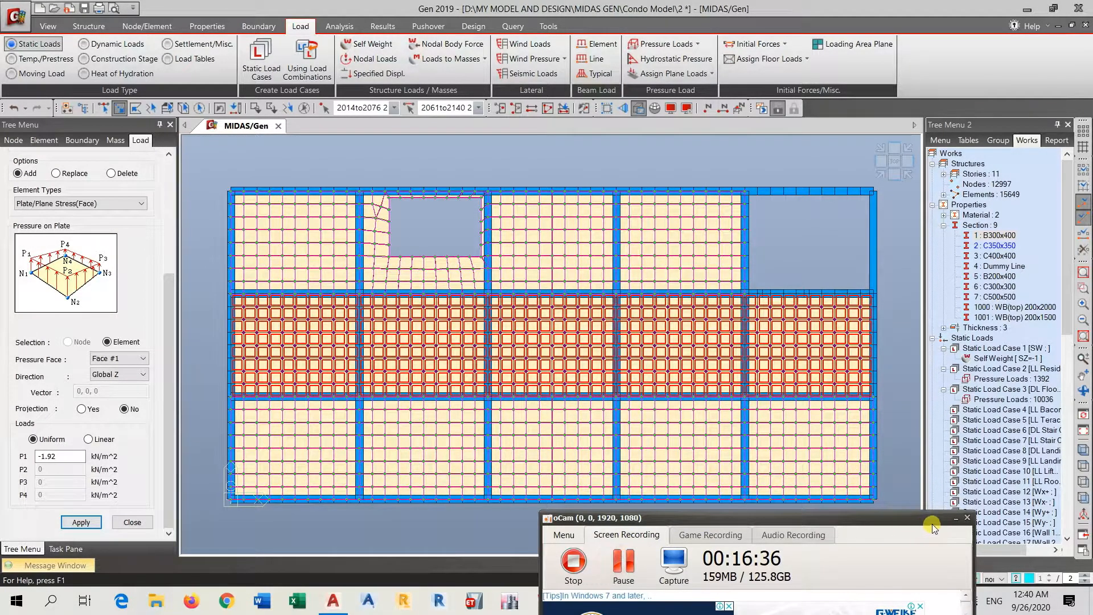
{"action": "left_click", "coordinate": [960, 519]}
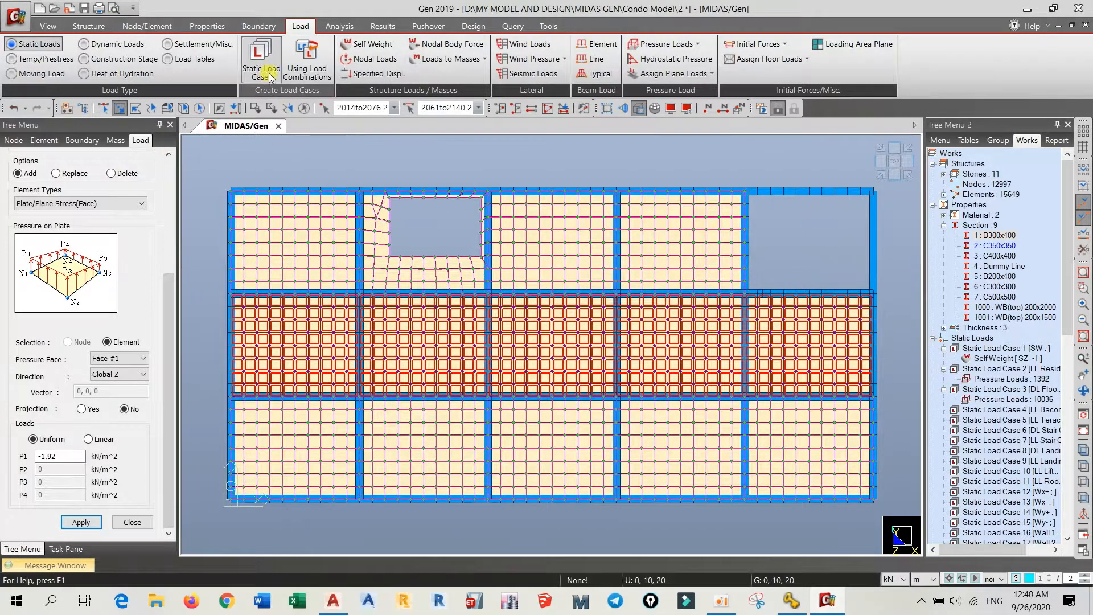
Create a static load case named Corridor with type Live Load (L).
{"action": "left_click", "coordinate": [265, 62]}
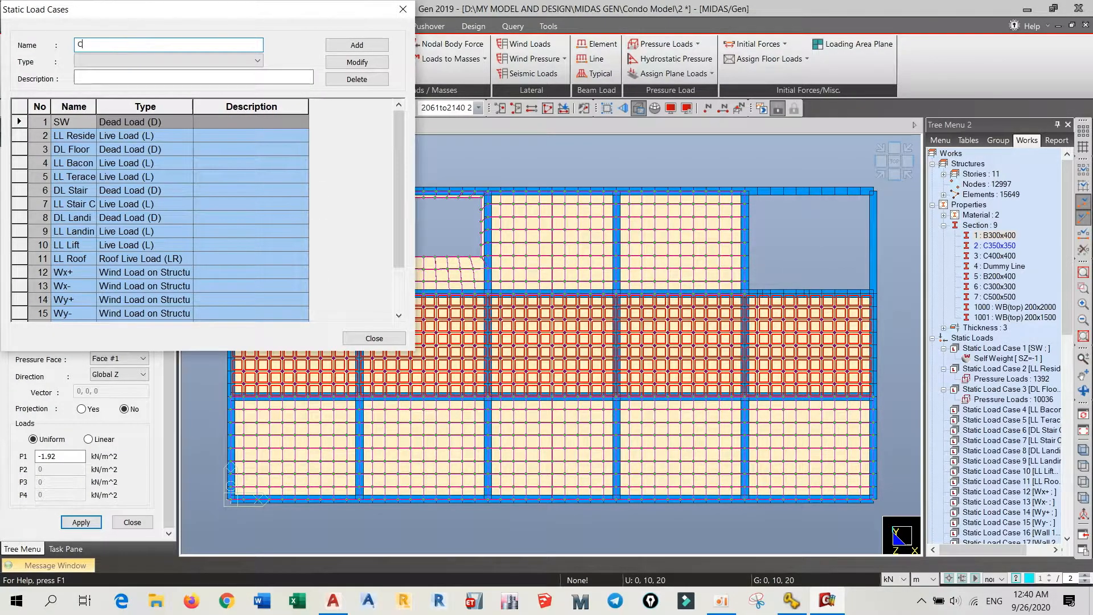
{"action": "type", "text": "Corridor"}
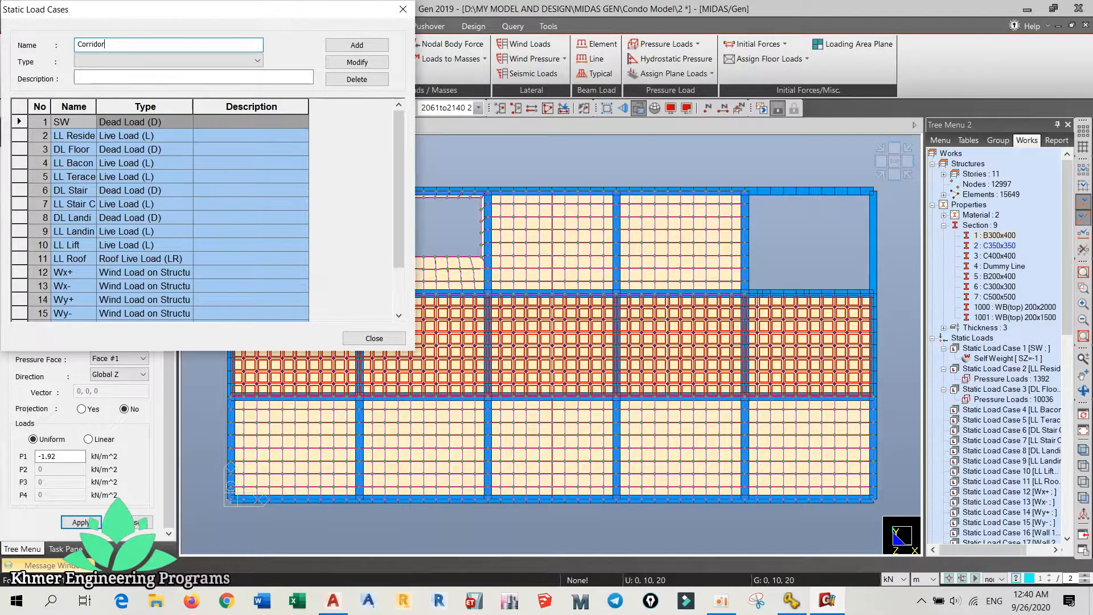
{"action": "left_click", "coordinate": [170, 60]}
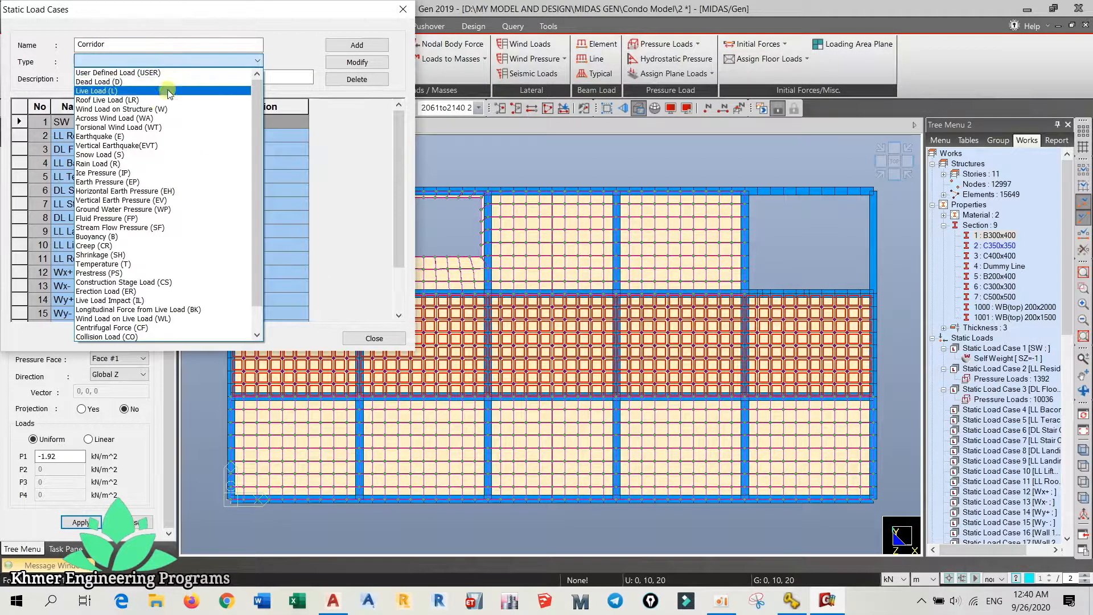
{"action": "left_click", "coordinate": [168, 95]}
{"action": "left_click", "coordinate": [357, 45]}
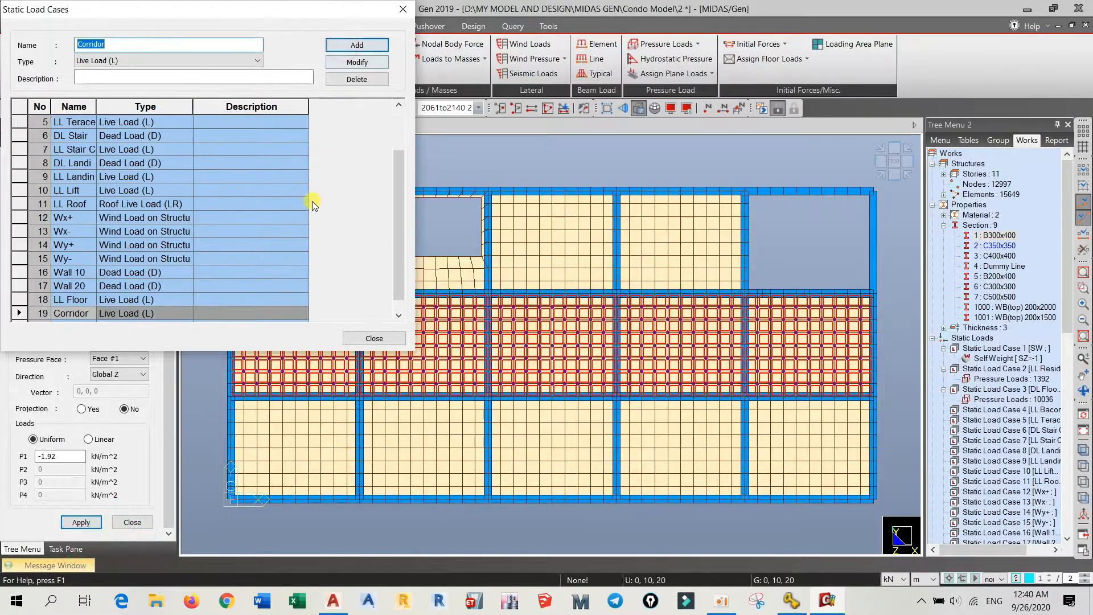
{"action": "left_click", "coordinate": [373, 338]}
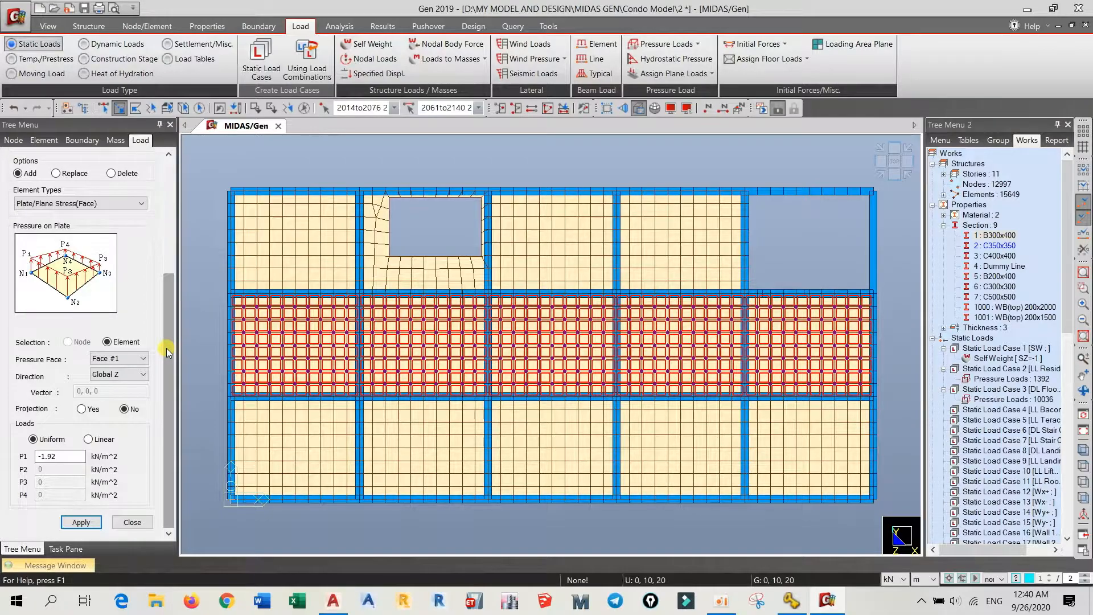
{"action": "left_click_drag", "start_coordinate": [166, 348], "coordinate": [155, 223]}
{"action": "left_click", "coordinate": [85, 243]}
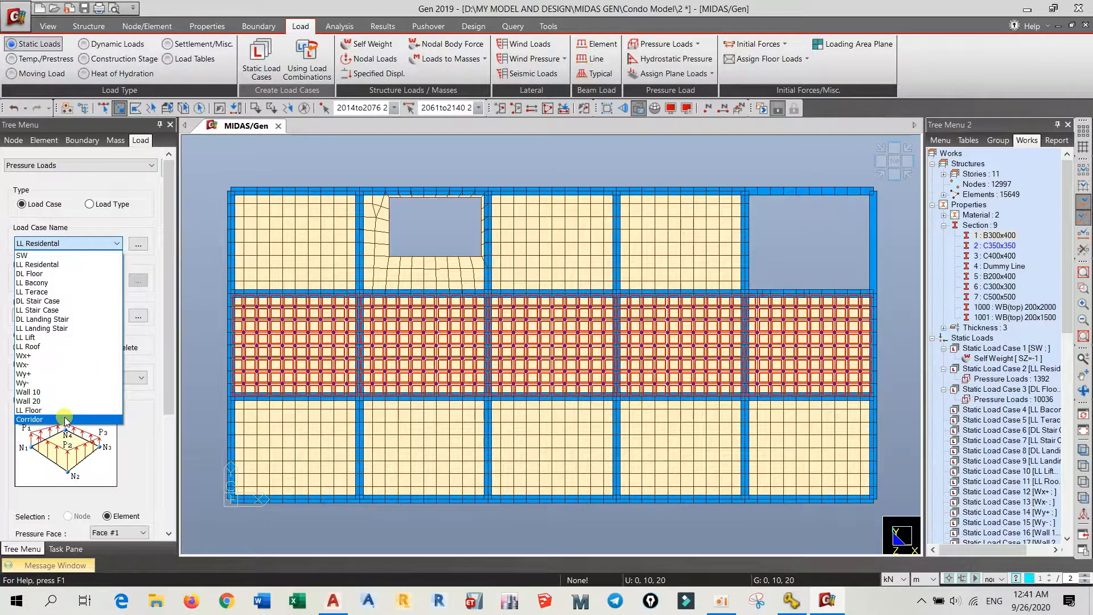
{"action": "left_click", "coordinate": [156, 413]}
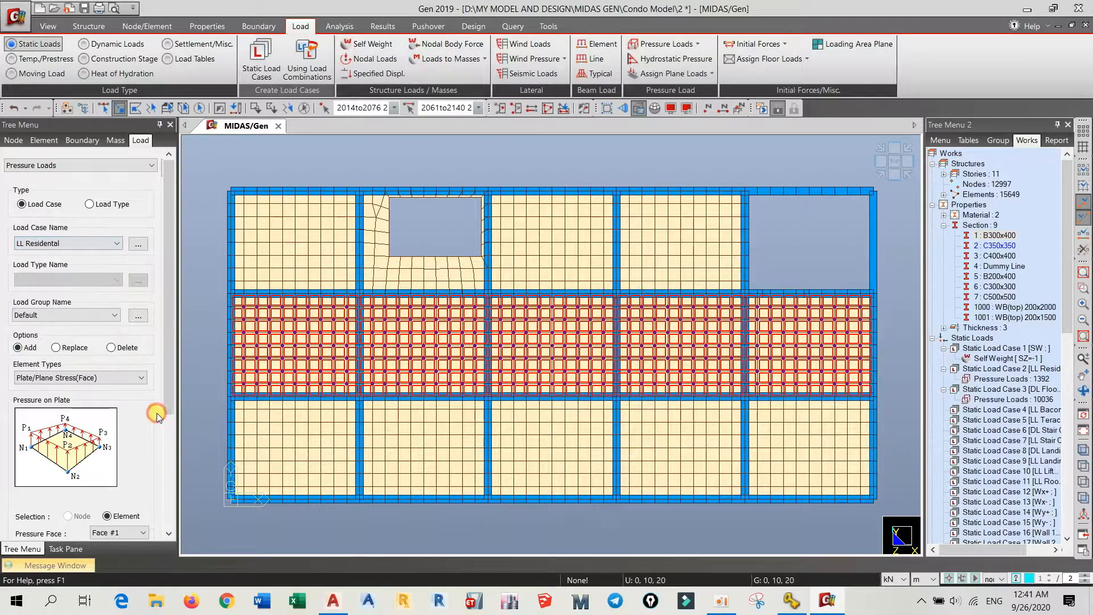
Rename the static load case Corridor as LL Corridor, keeping the Live Load (L) type.
{"action": "left_click", "coordinate": [252, 84]}
{"action": "scroll", "coordinate": [355, 224], "scroll_direction": "down", "scroll_amount": 2}
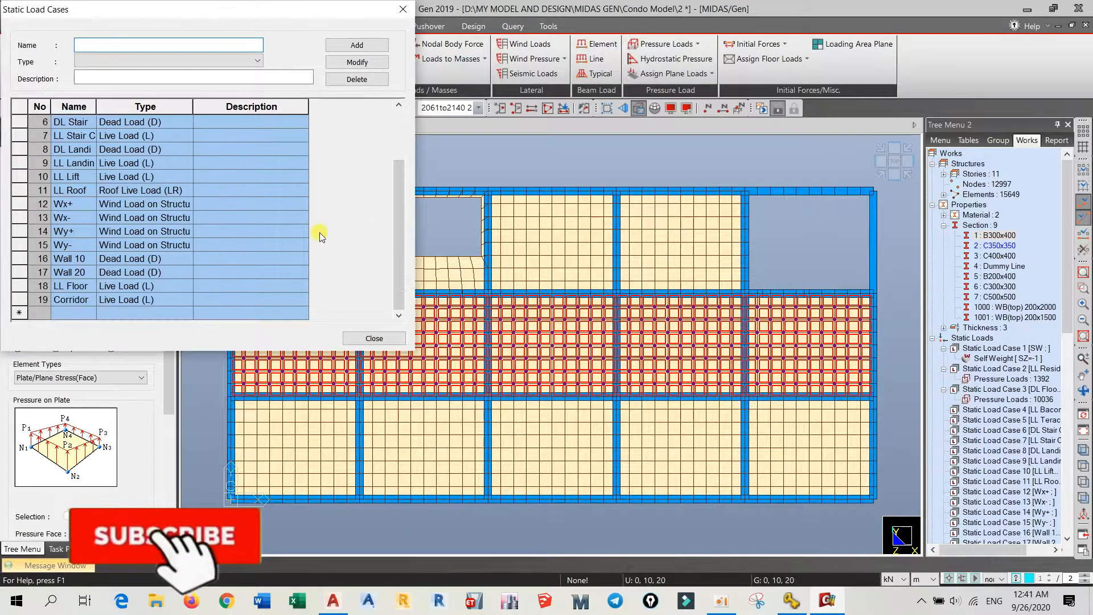
{"action": "left_click", "coordinate": [71, 300]}
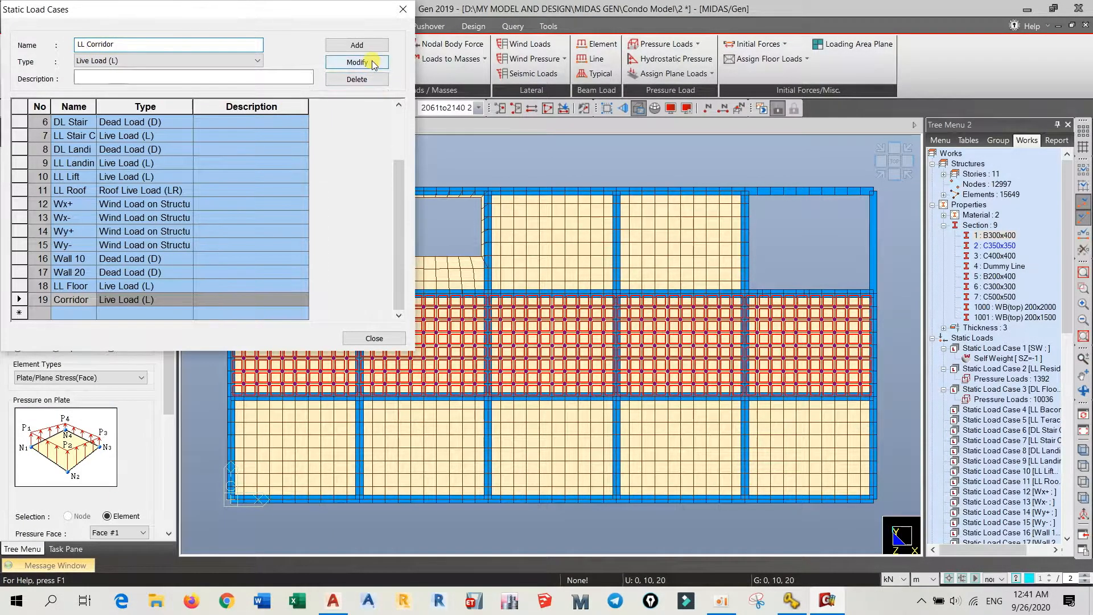
{"action": "left_click", "coordinate": [374, 338]}
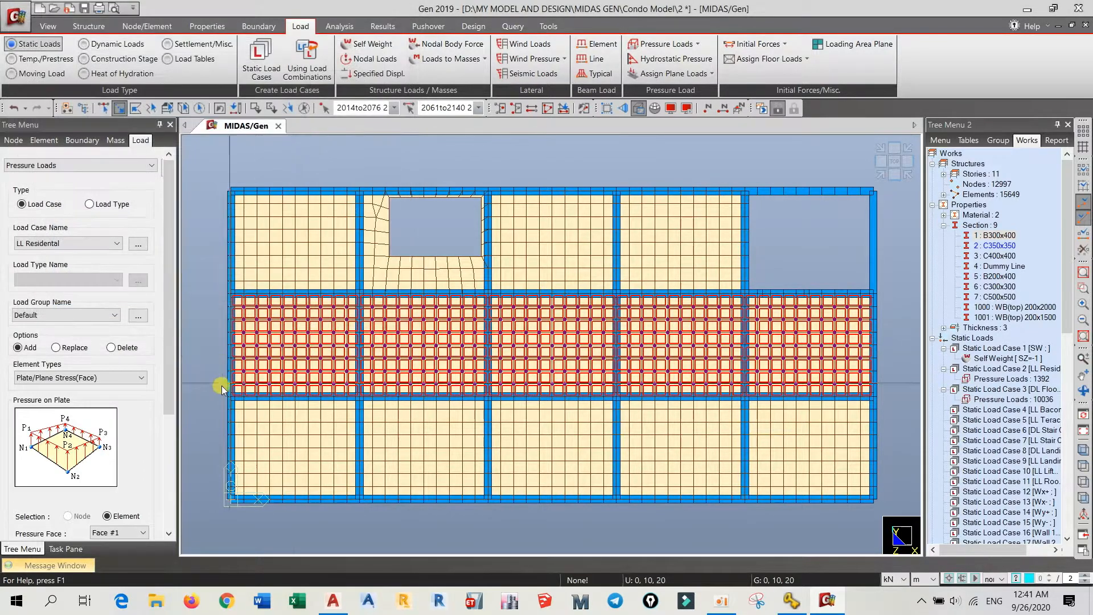
Apply a uniform Global Z pressure of -4.79 kN/m^2 to the selected middle-row plates under load case LL Corridor.
{"action": "left_click", "coordinate": [63, 243]}
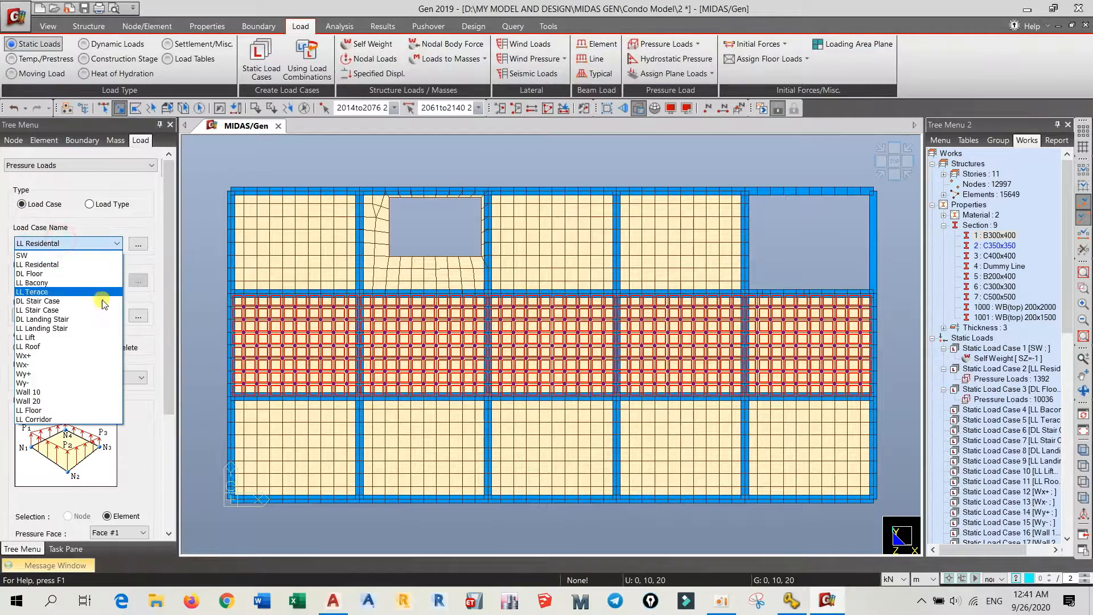
{"action": "left_click", "coordinate": [46, 413]}
{"action": "scroll", "coordinate": [163, 361], "scroll_direction": "down", "scroll_amount": 5}
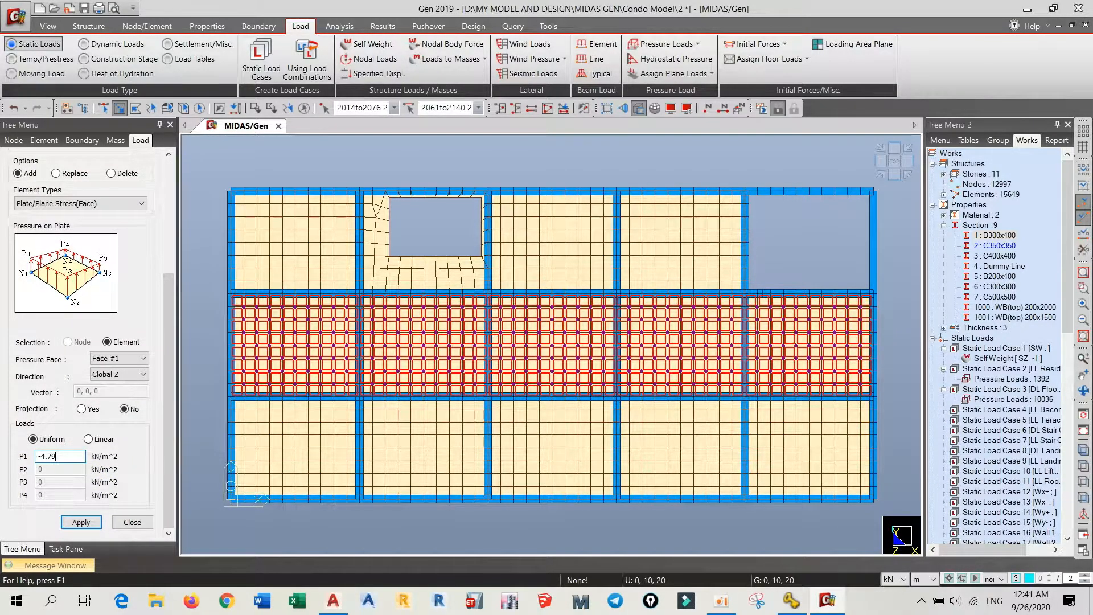
{"action": "left_click", "coordinate": [70, 522]}
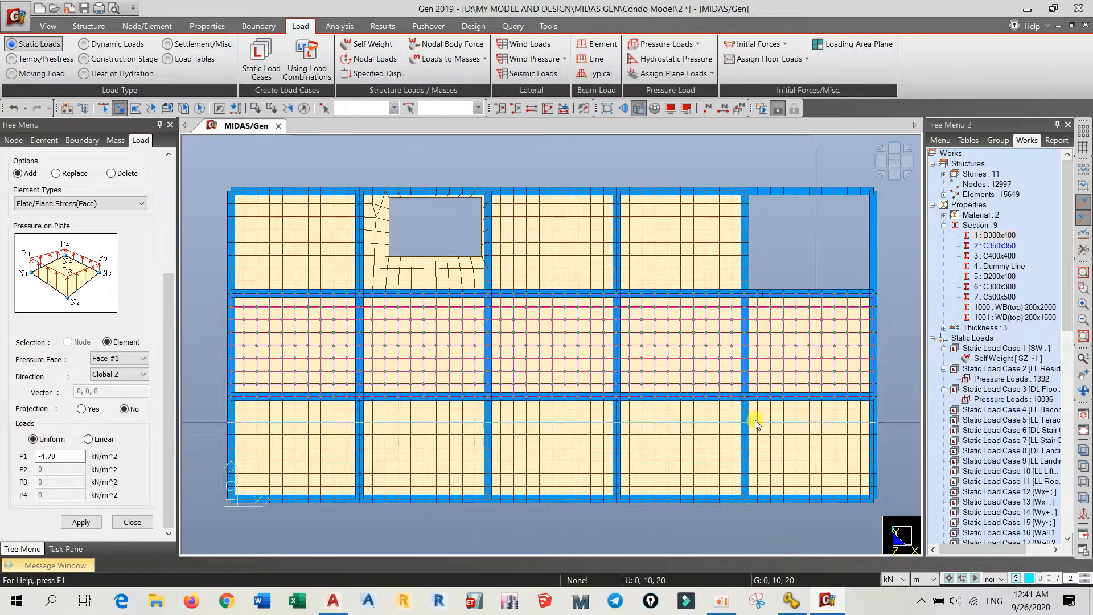
{"action": "middle_click_drag", "start_coordinate": [490, 359], "coordinate": [507, 378], "text": "ctrl"}
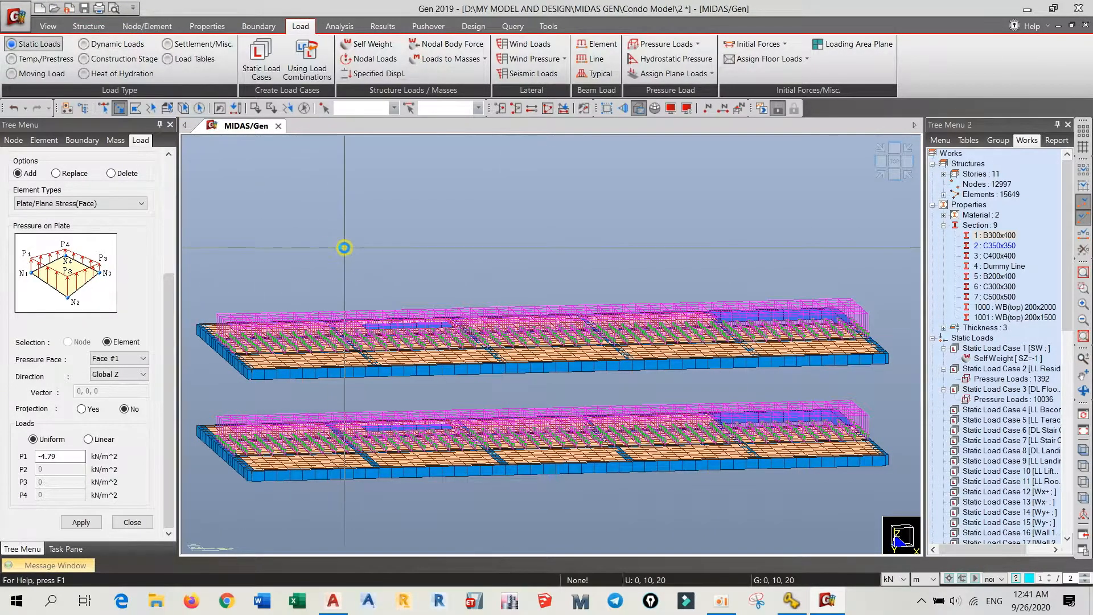
{"action": "middle_click_drag", "start_coordinate": [453, 323], "coordinate": [456, 305]}
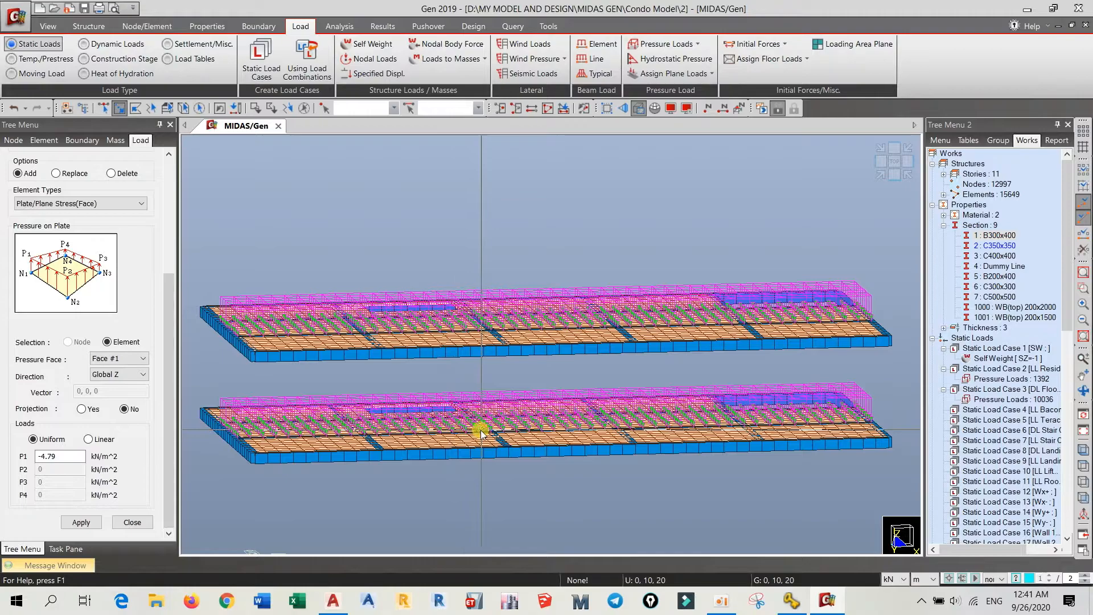
{"action": "middle_click_drag", "start_coordinate": [579, 470], "coordinate": [599, 422]}
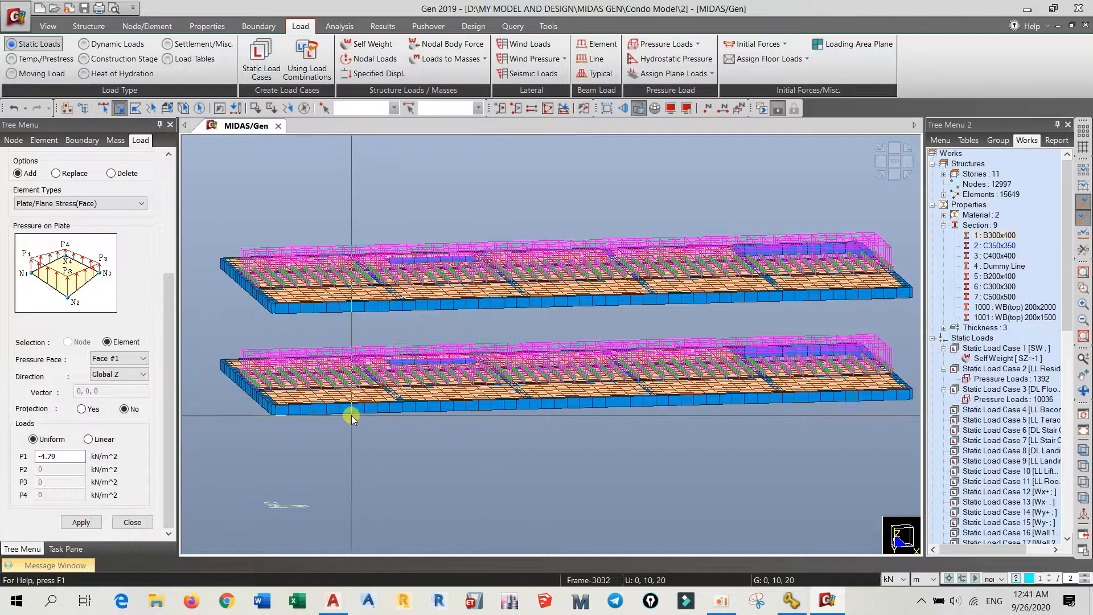
{"action": "mouse_move", "coordinate": [394, 406]}
{"action": "middle_mouse_down"}
{"action": "mouse_move", "coordinate": [348, 418]}
{"action": "mouse_move", "coordinate": [397, 408]}
{"action": "middle_mouse_up"}
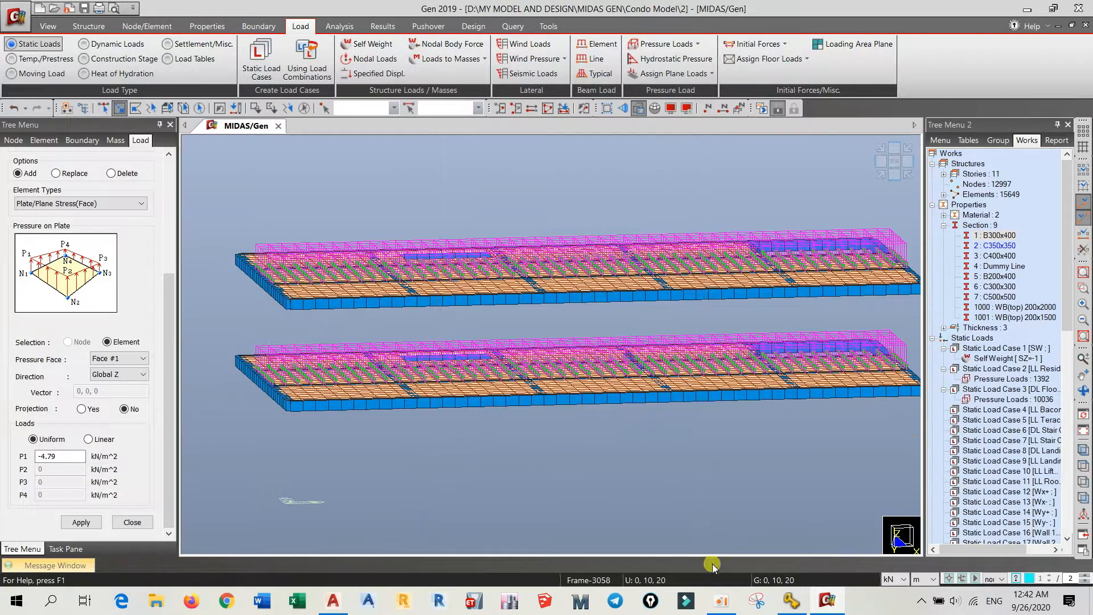
{"action": "left_click", "coordinate": [730, 606]}
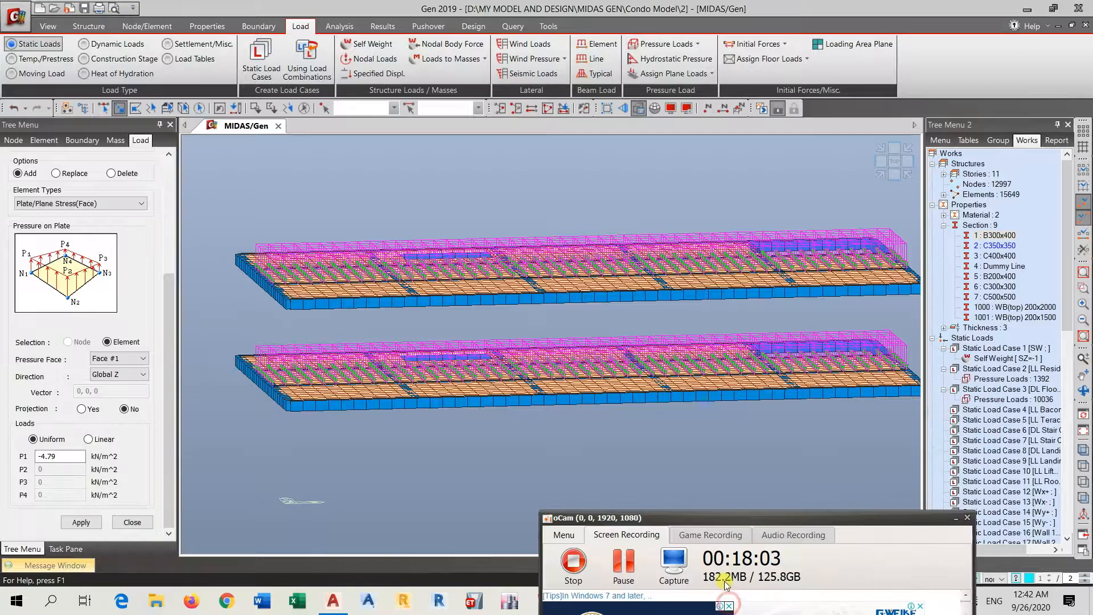
{"action": "left_click", "coordinate": [957, 518]}
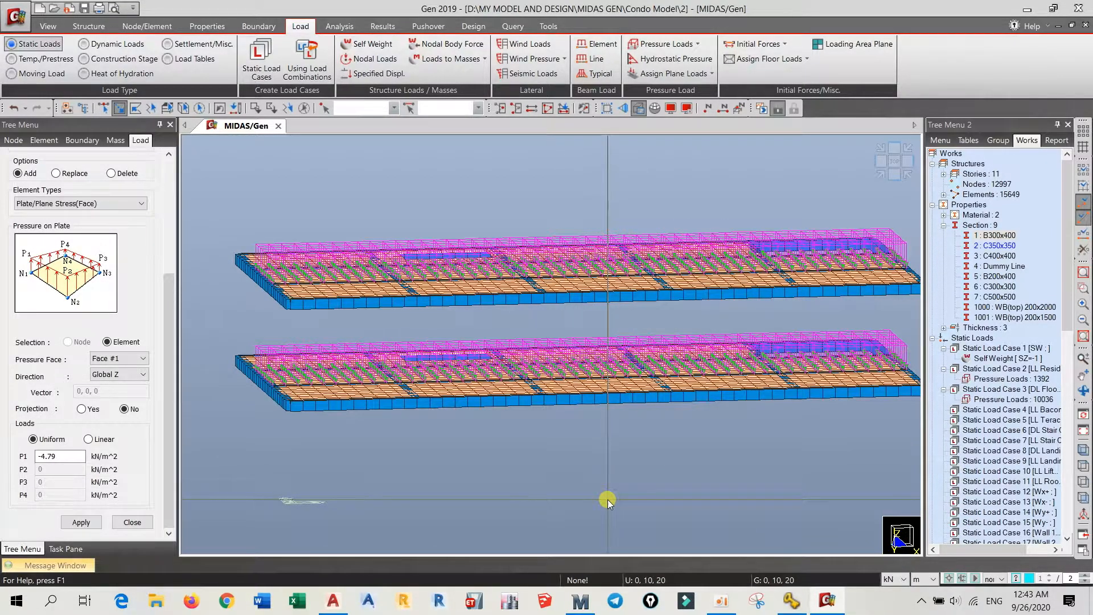
{"action": "middle_click_drag", "start_coordinate": [614, 439], "coordinate": [548, 447]}
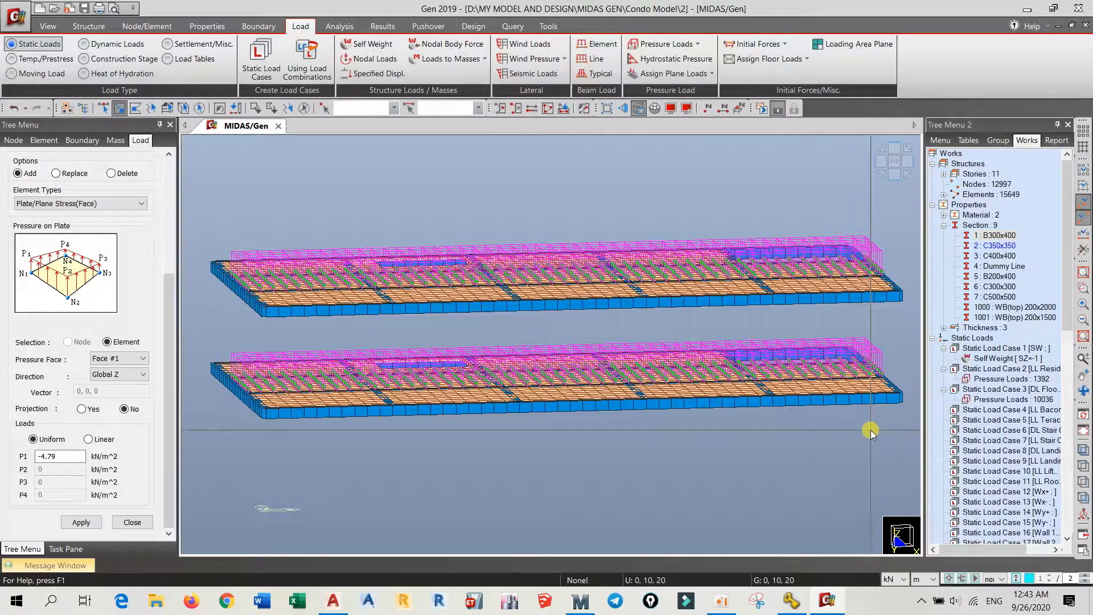
Activate only the beam elements that use section B300x400.
{"action": "left_click", "coordinate": [992, 277]}
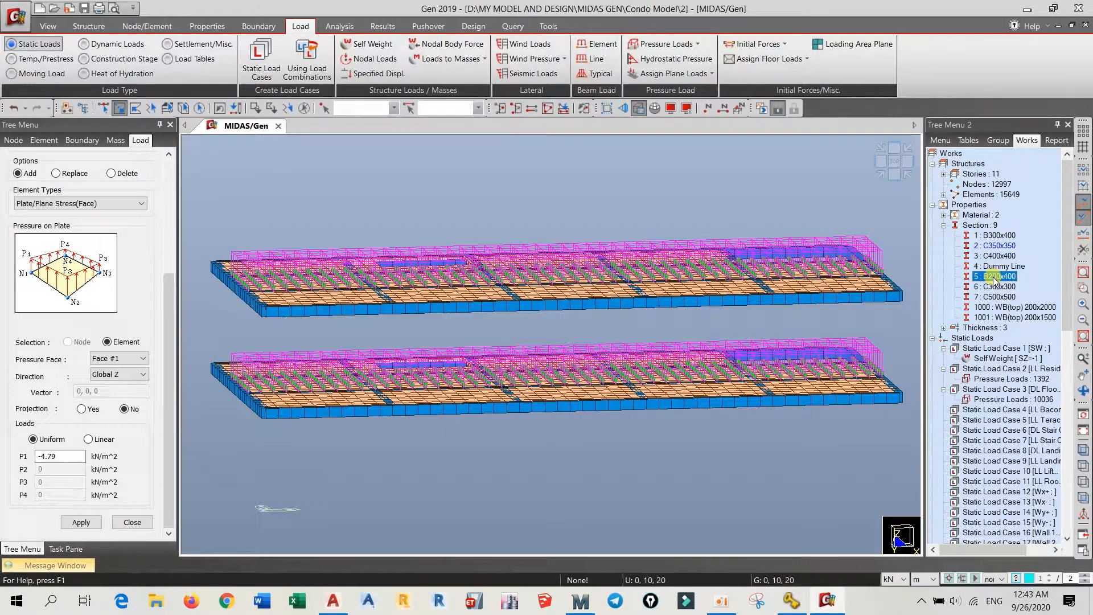
{"action": "right_click", "coordinate": [998, 235]}
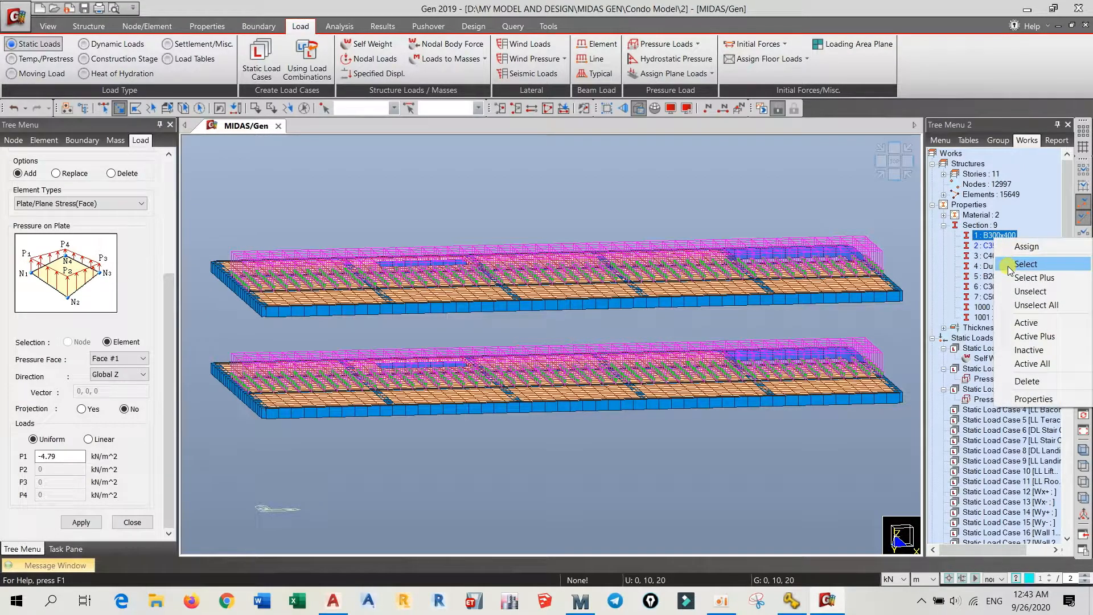
{"action": "left_click", "coordinate": [1021, 323]}
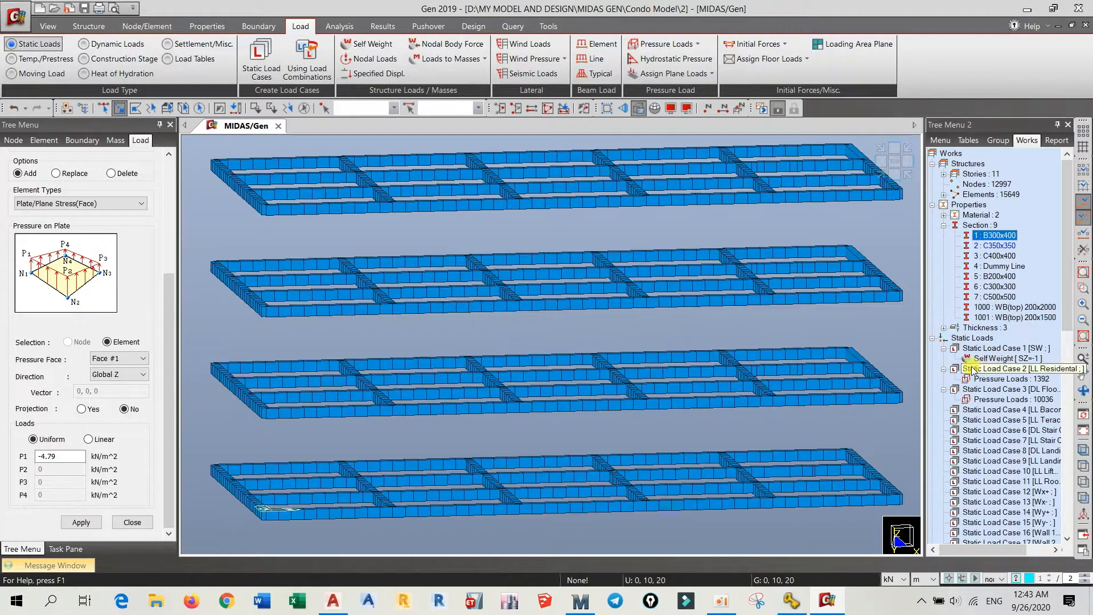
Examine the B300x400 beam grids on the stacked floors.
{"action": "scroll", "coordinate": [651, 456], "scroll_direction": "up", "scroll_amount": 2}
{"action": "scroll", "coordinate": [650, 457], "scroll_direction": "down", "scroll_amount": 2}
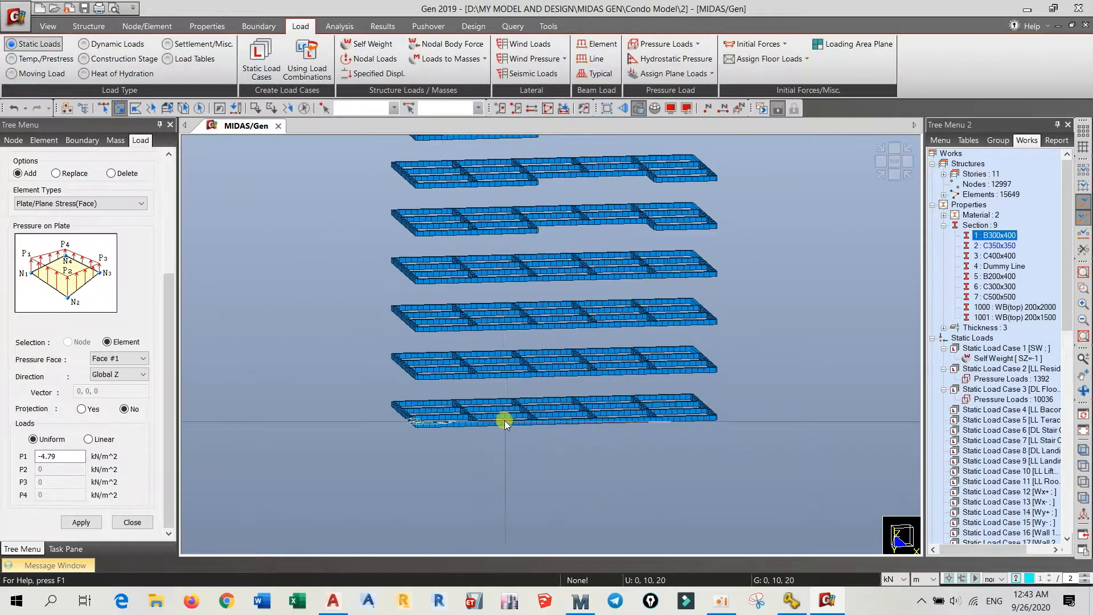
{"action": "scroll", "coordinate": [629, 393], "scroll_direction": "down", "scroll_amount": 2}
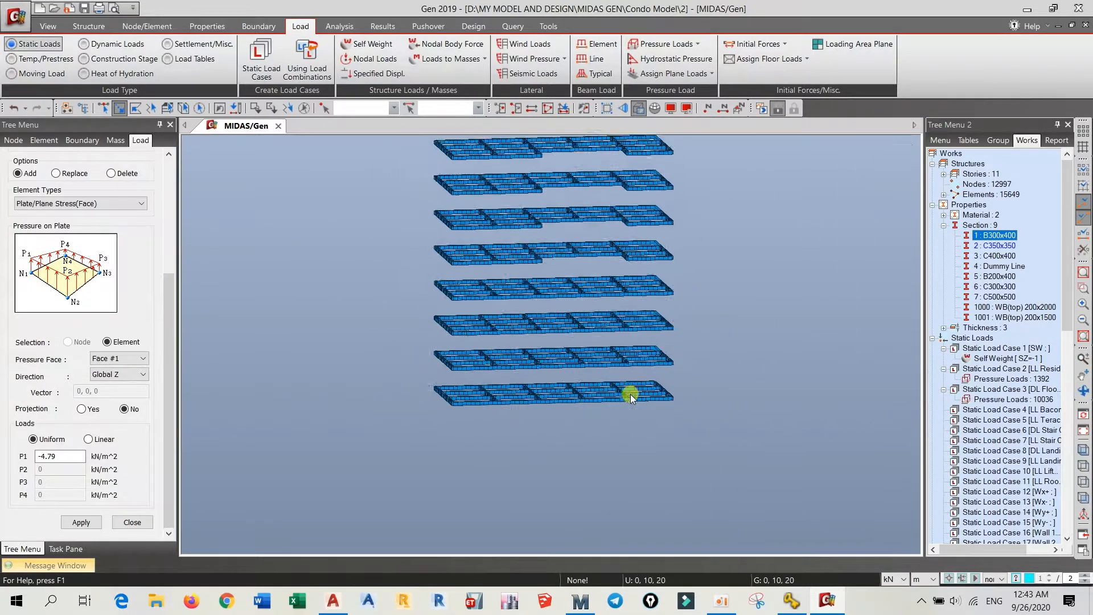
{"action": "scroll", "coordinate": [581, 359], "scroll_direction": "up", "scroll_amount": 4}
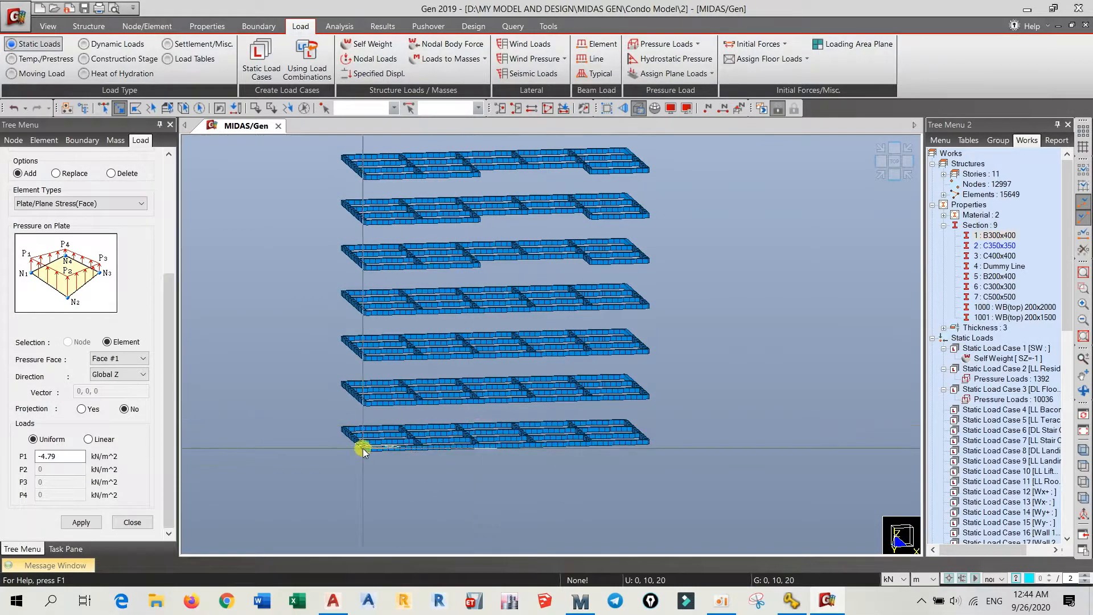
{"action": "scroll", "coordinate": [581, 415], "scroll_direction": "up", "scroll_amount": 3}
{"action": "middle_click_drag", "start_coordinate": [519, 424], "coordinate": [624, 310]}
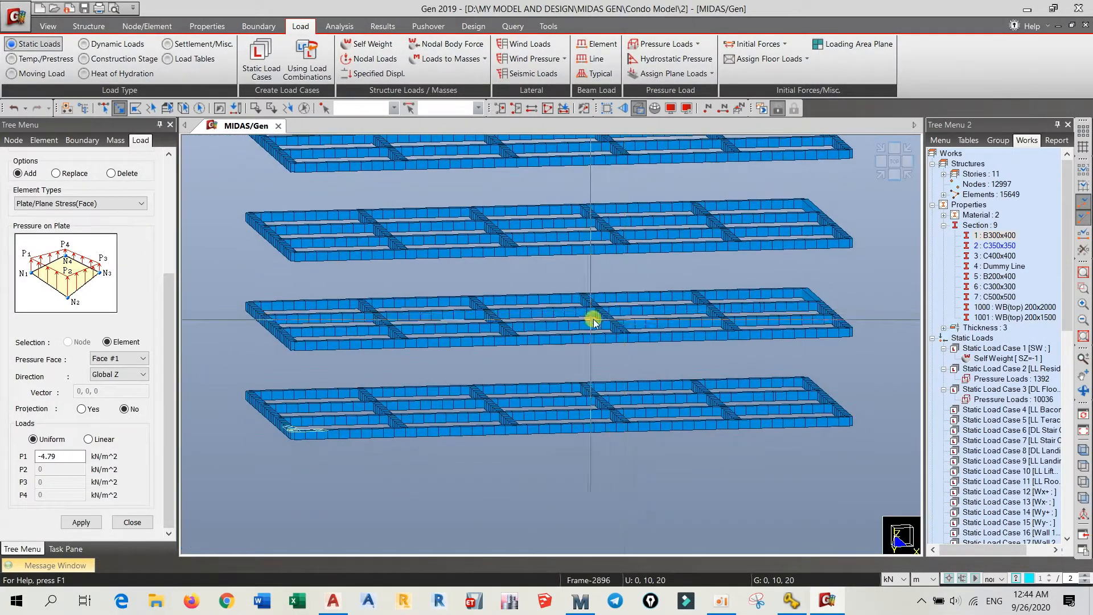
{"action": "scroll", "coordinate": [390, 384], "scroll_direction": "down", "scroll_amount": 3}
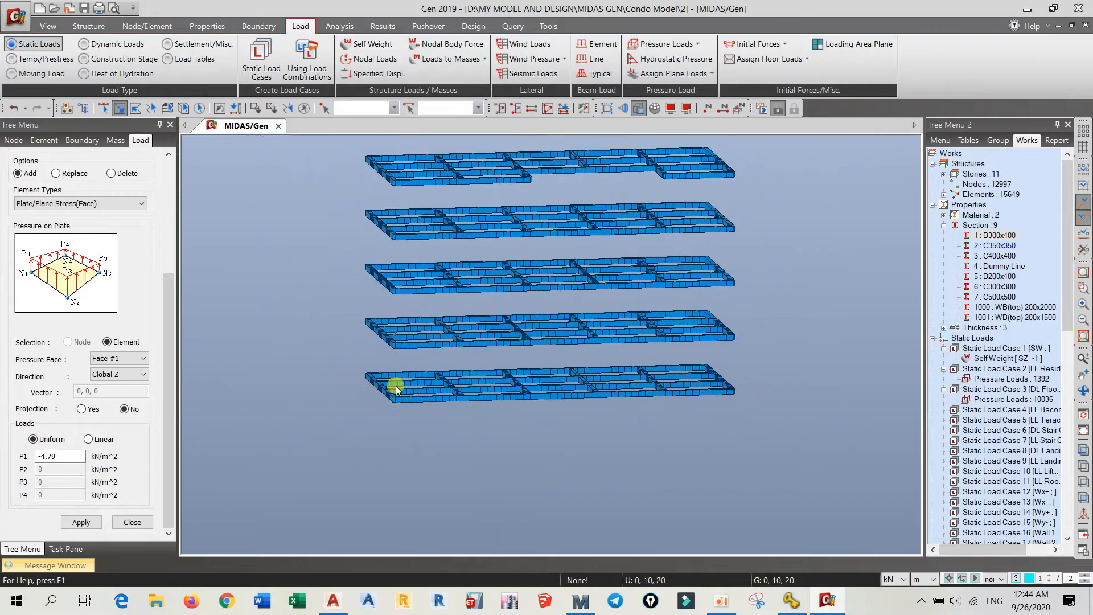
{"action": "scroll", "coordinate": [420, 436], "scroll_direction": "down", "scroll_amount": 2}
{"action": "middle_click_drag", "start_coordinate": [420, 437], "coordinate": [415, 481]}
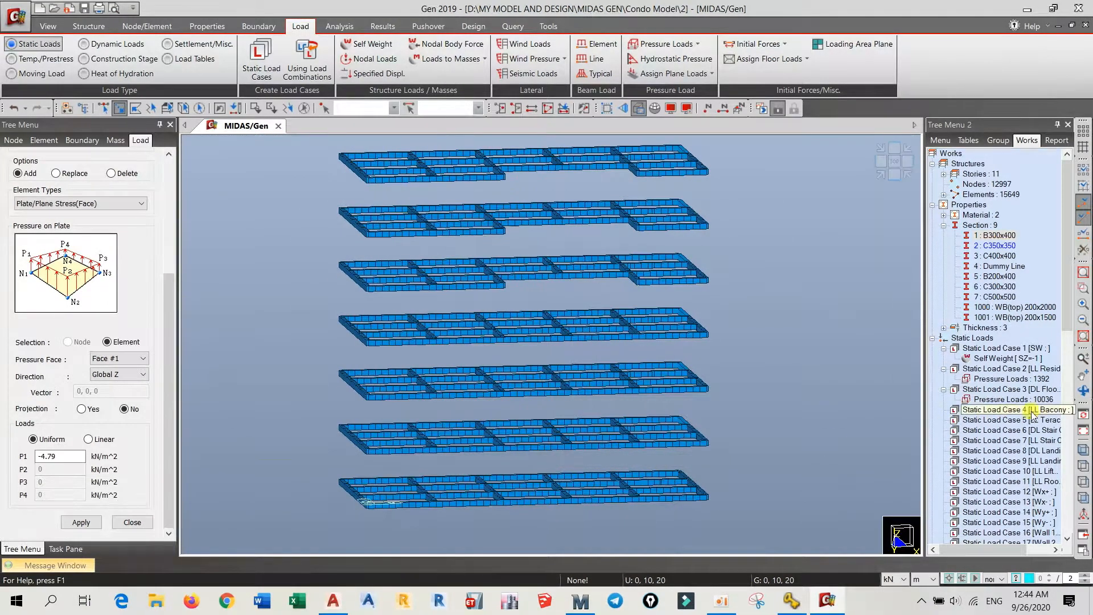
In plan view, select the interior beams on all floors and deactivate them, keeping only the outer perimeter beams active.
{"action": "left_click", "coordinate": [1083, 465]}
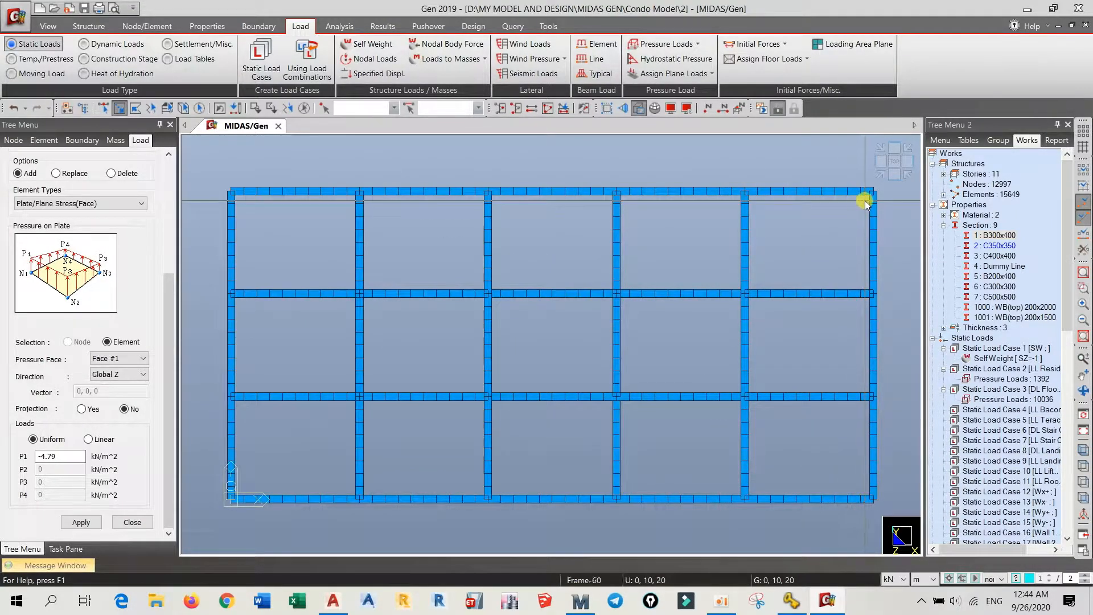
{"action": "left_click_drag", "start_coordinate": [866, 199], "coordinate": [240, 490]}
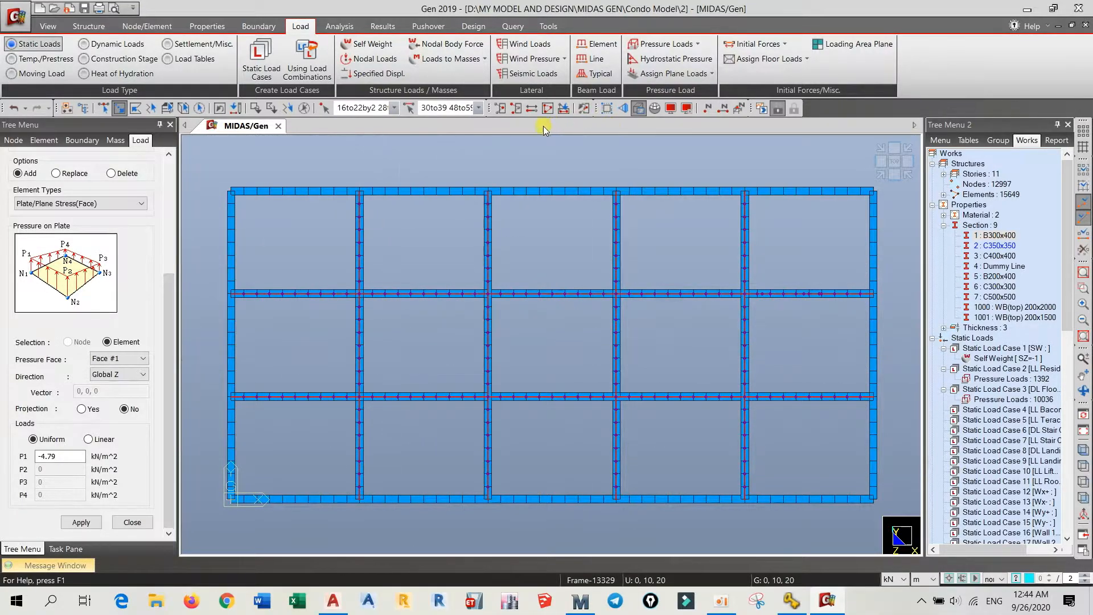
{"action": "left_click", "coordinate": [517, 112]}
{"action": "middle_click_drag", "start_coordinate": [486, 415], "coordinate": [533, 363], "text": "ctrl"}
{"action": "scroll", "coordinate": [405, 401], "scroll_direction": "down", "scroll_amount": 4}
{"action": "middle_click_drag", "start_coordinate": [437, 416], "coordinate": [495, 364], "text": "ctrl"}
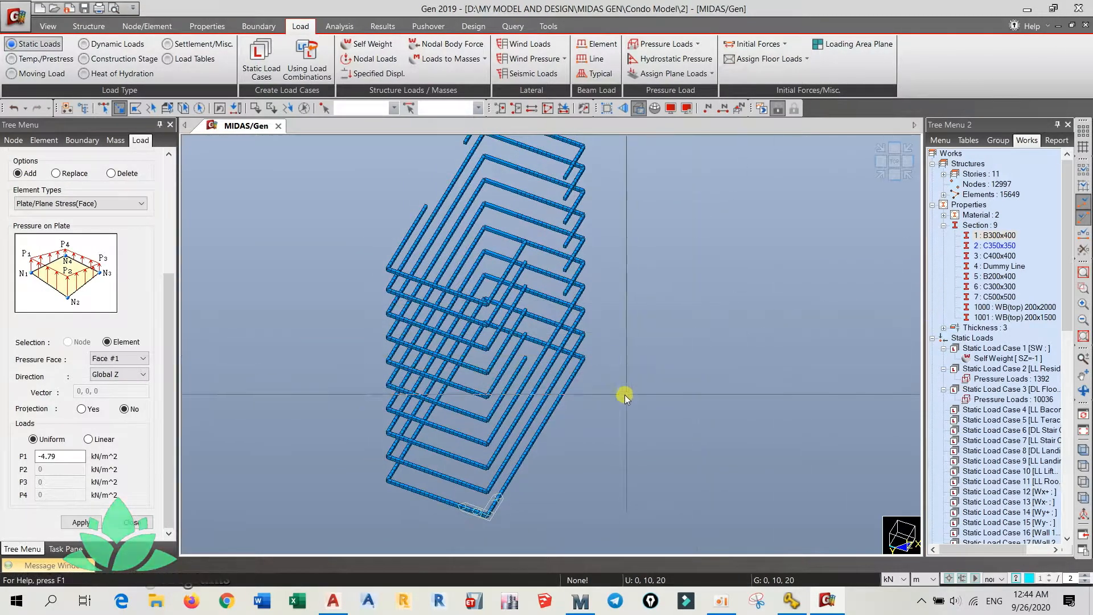
{"action": "scroll", "coordinate": [623, 396], "scroll_direction": "down", "scroll_amount": 3}
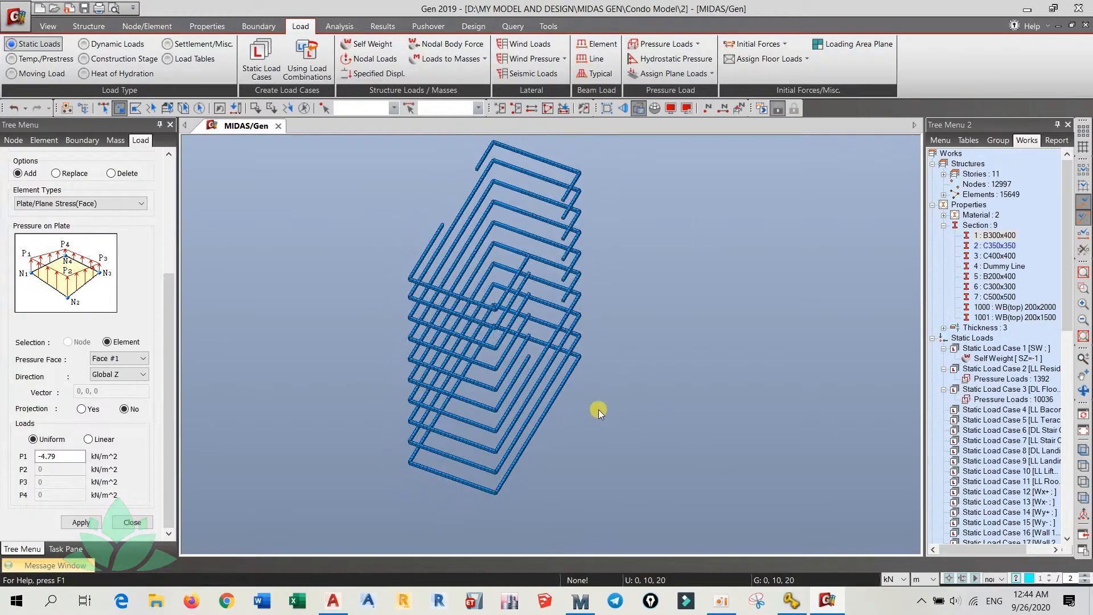
In plan view, select all perimeter beams of the building outline.
{"action": "left_click", "coordinate": [1084, 481]}
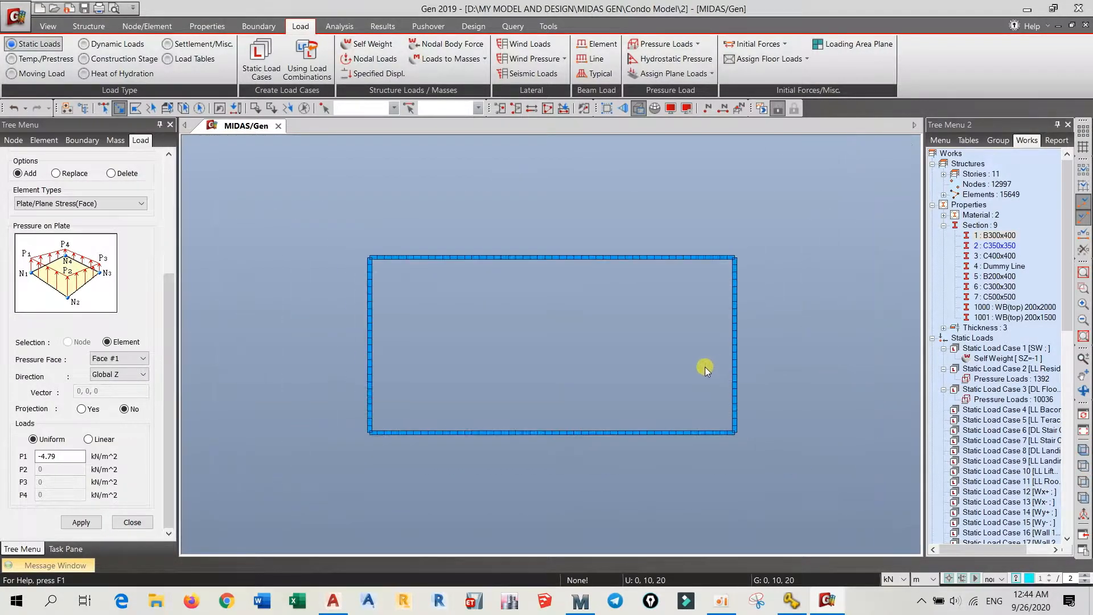
{"action": "left_click_drag", "start_coordinate": [782, 234], "coordinate": [573, 380]}
{"action": "left_click_drag", "start_coordinate": [345, 472], "coordinate": [345, 473]}
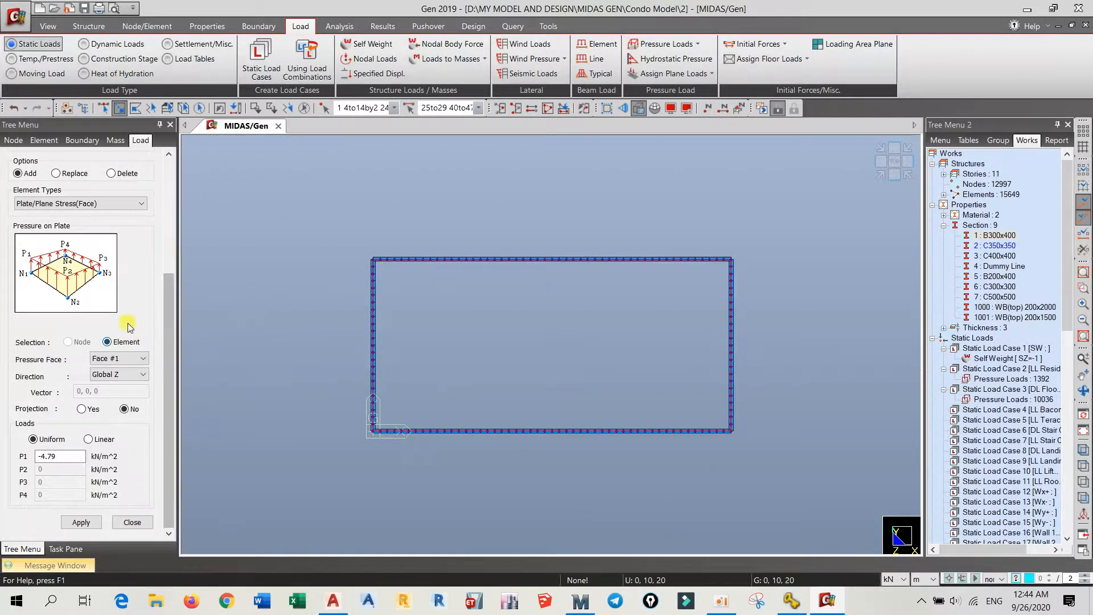
Set the load case to Wall 20 and leave the pressure load settings without applying a pressure.
{"action": "scroll", "coordinate": [171, 300], "scroll_direction": "up", "scroll_amount": 5}
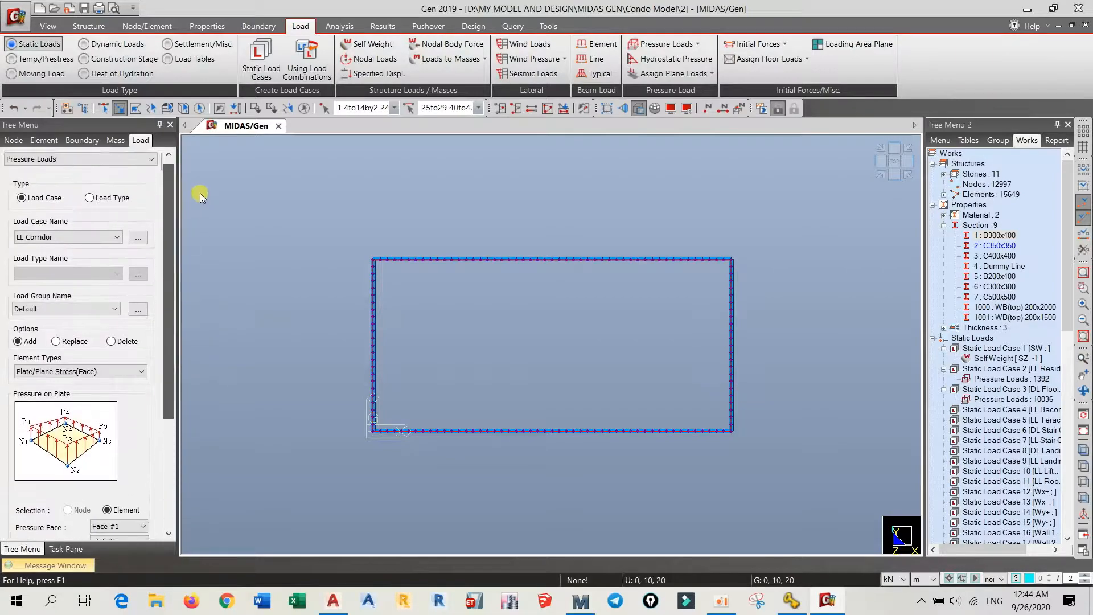
{"action": "left_click", "coordinate": [85, 241]}
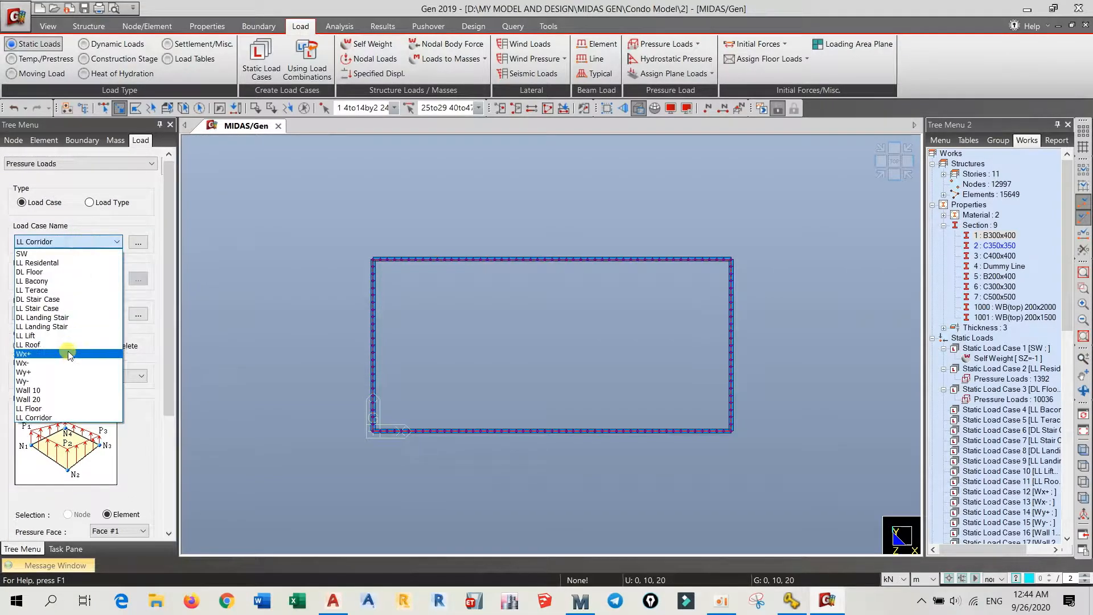
{"action": "left_click", "coordinate": [64, 400]}
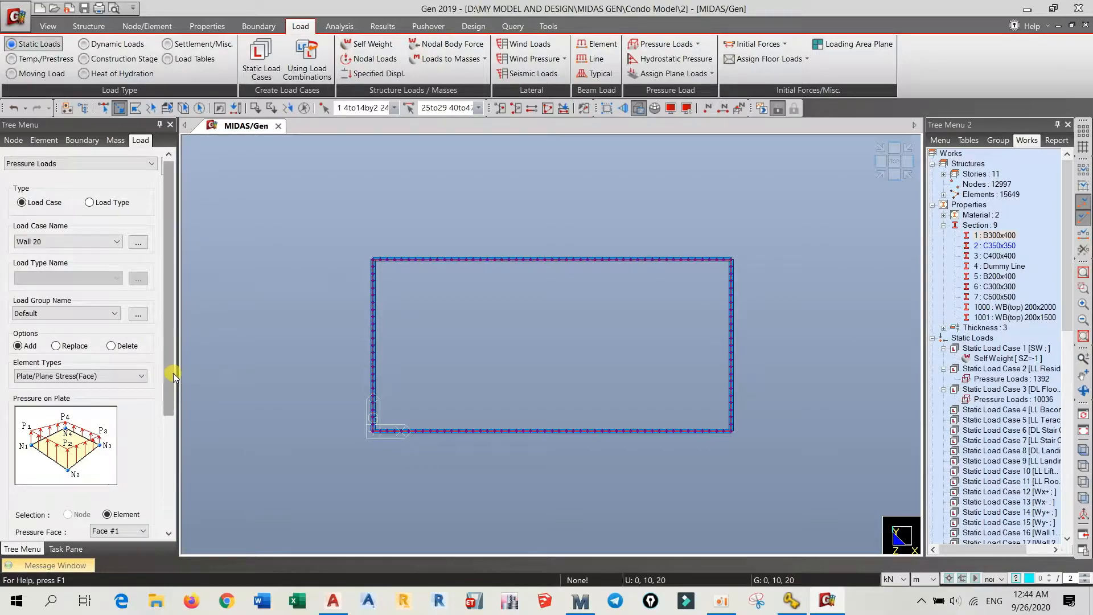
{"action": "left_click_drag", "start_coordinate": [174, 374], "coordinate": [163, 518]}
{"action": "left_click", "coordinate": [135, 523]}
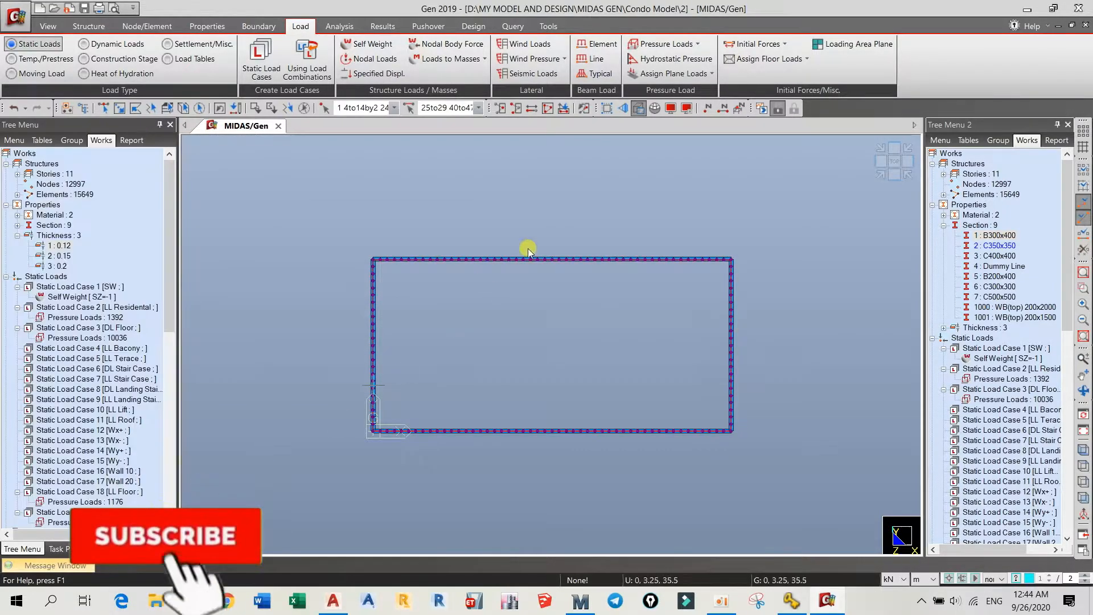
Open the element beam load settings for load case Wall 20 and switch the uniform load's position values to Absolute.
{"action": "left_click", "coordinate": [599, 45]}
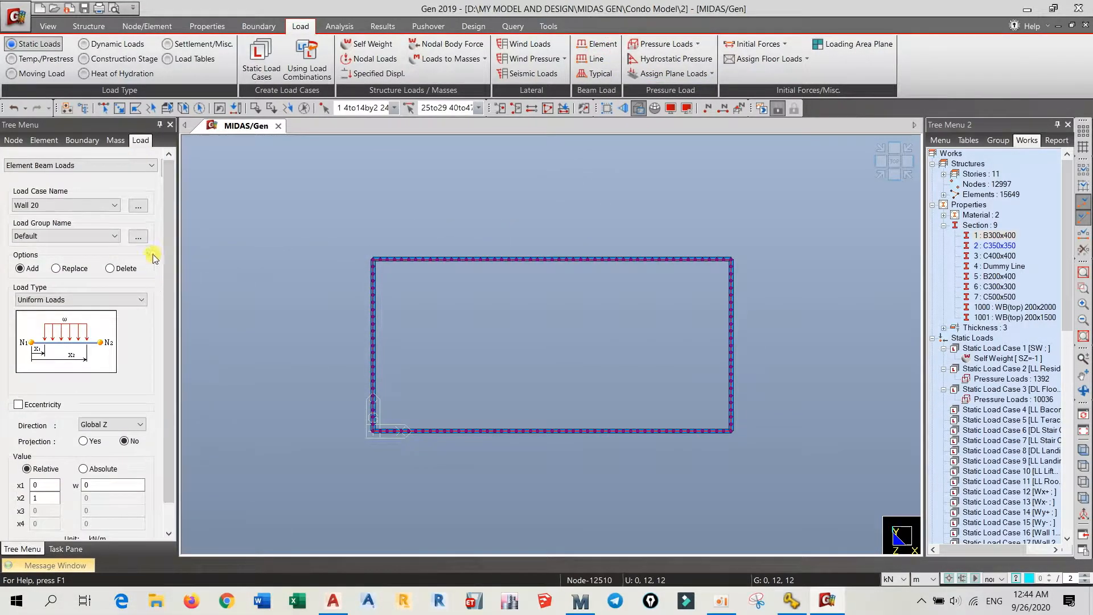
{"action": "left_click", "coordinate": [64, 205]}
{"action": "left_click", "coordinate": [60, 203]}
{"action": "left_click_drag", "start_coordinate": [166, 332], "coordinate": [167, 364]}
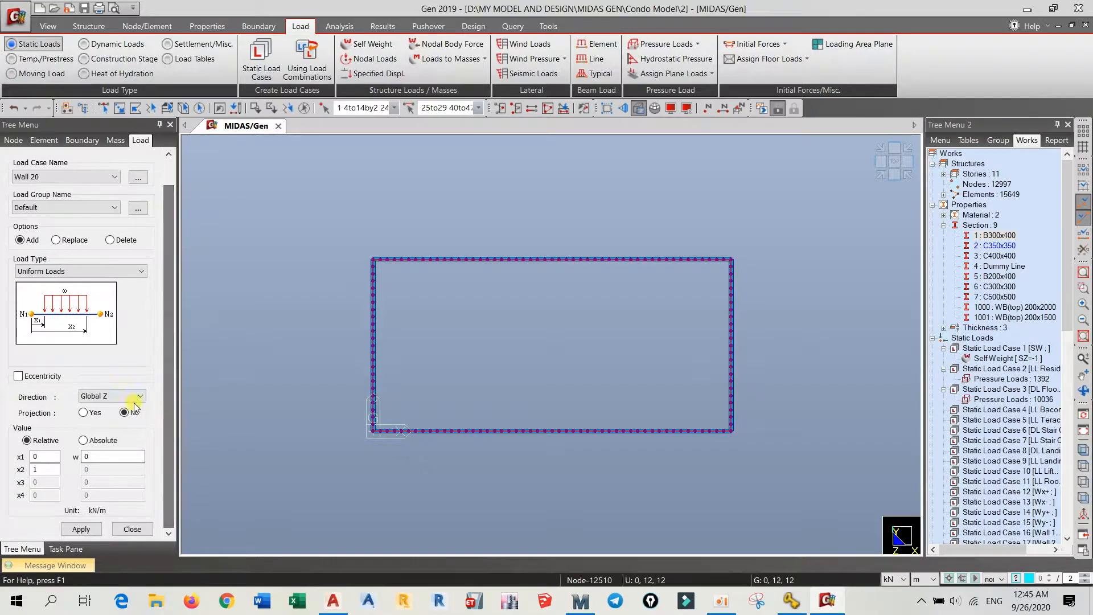
{"action": "left_click", "coordinate": [103, 455]}
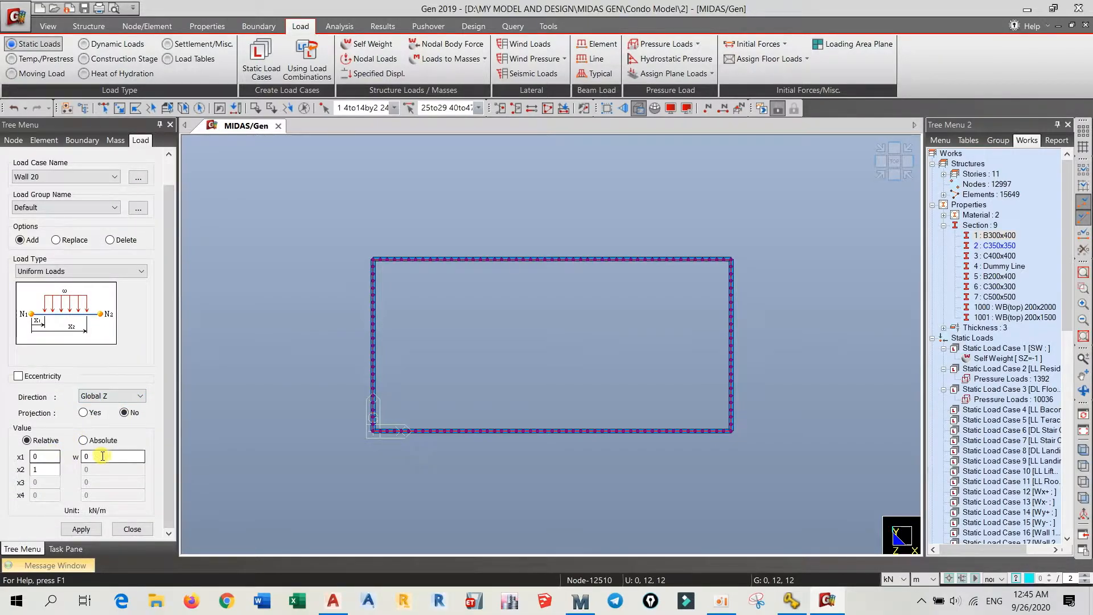
{"action": "left_click", "coordinate": [84, 440]}
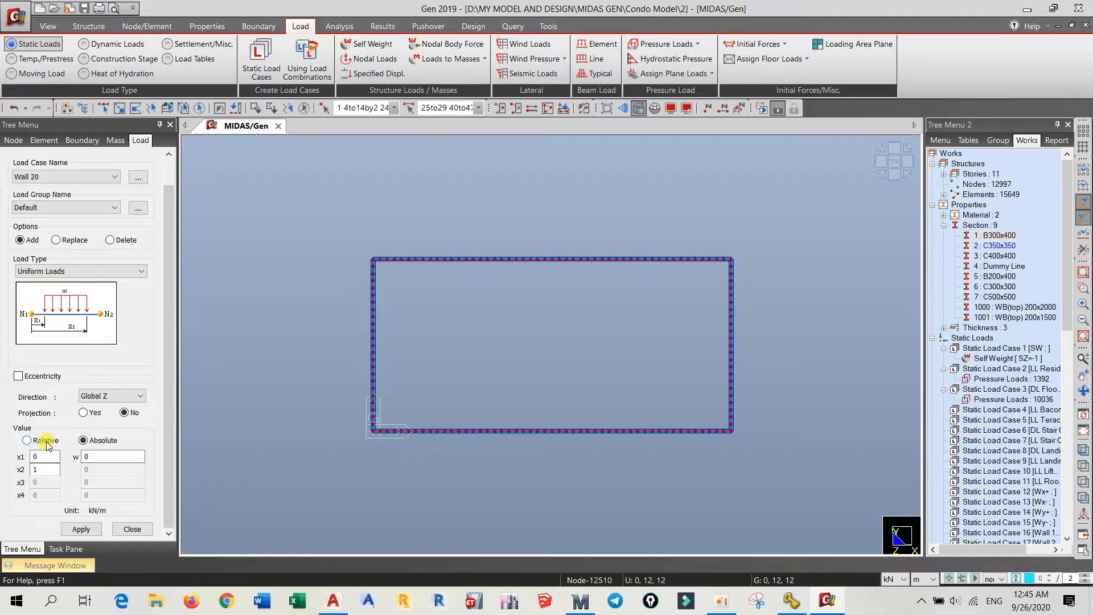
{"action": "left_click", "coordinate": [102, 455]}
Switch to the Mathcad load calculation and set the exterior wall height to 3.6 m.
{"action": "left_click", "coordinate": [580, 599]}
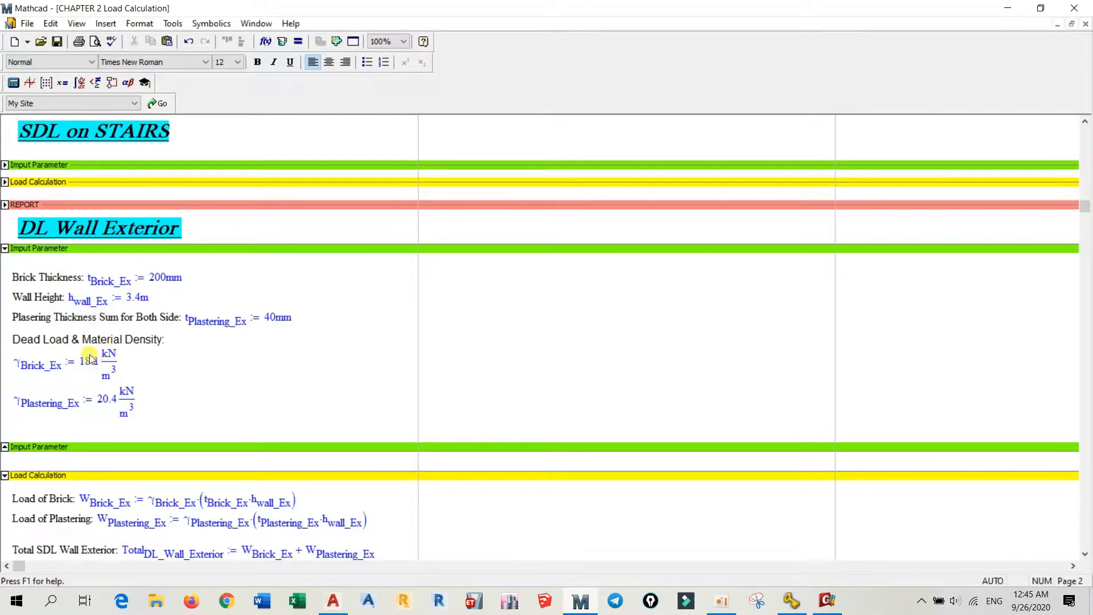
{"action": "left_click", "coordinate": [135, 299]}
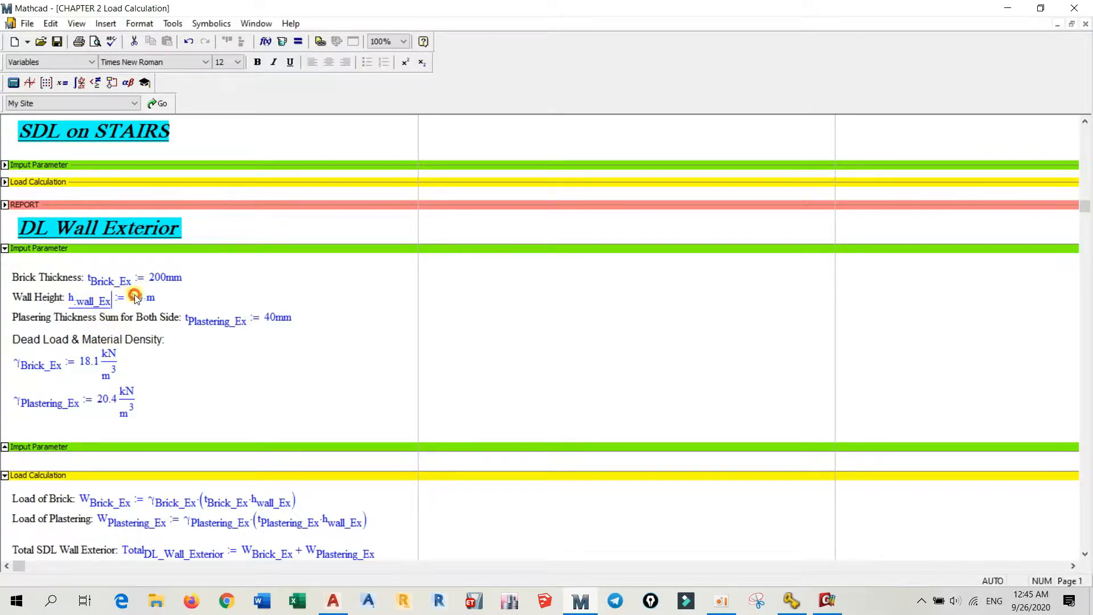
{"action": "double_click", "coordinate": [135, 299]}
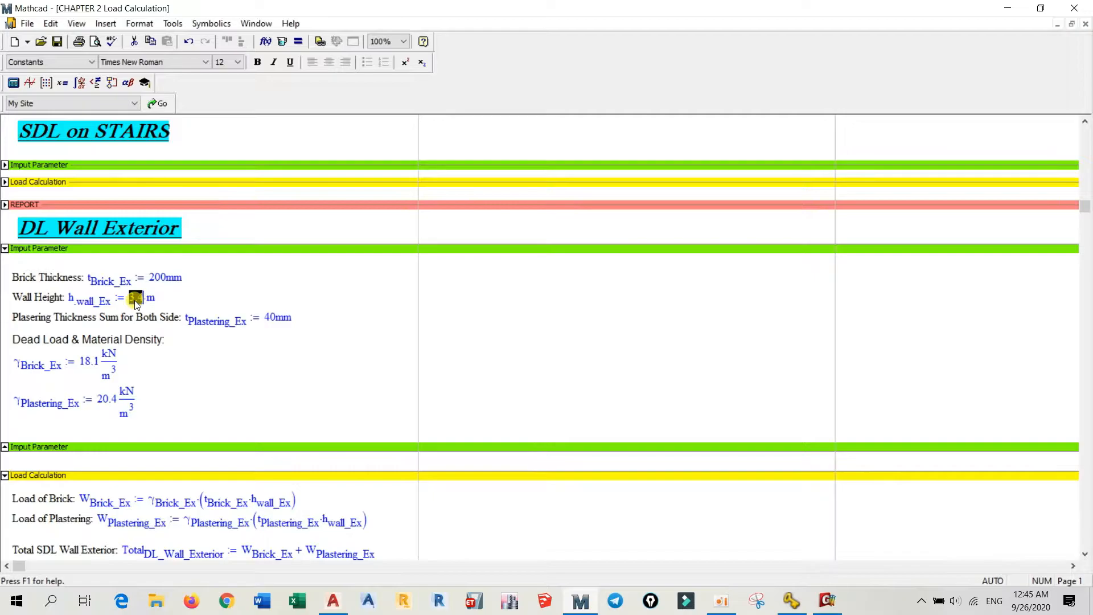
{"action": "type", "text": "8"}
{"action": "key", "text": "BackSpace"}
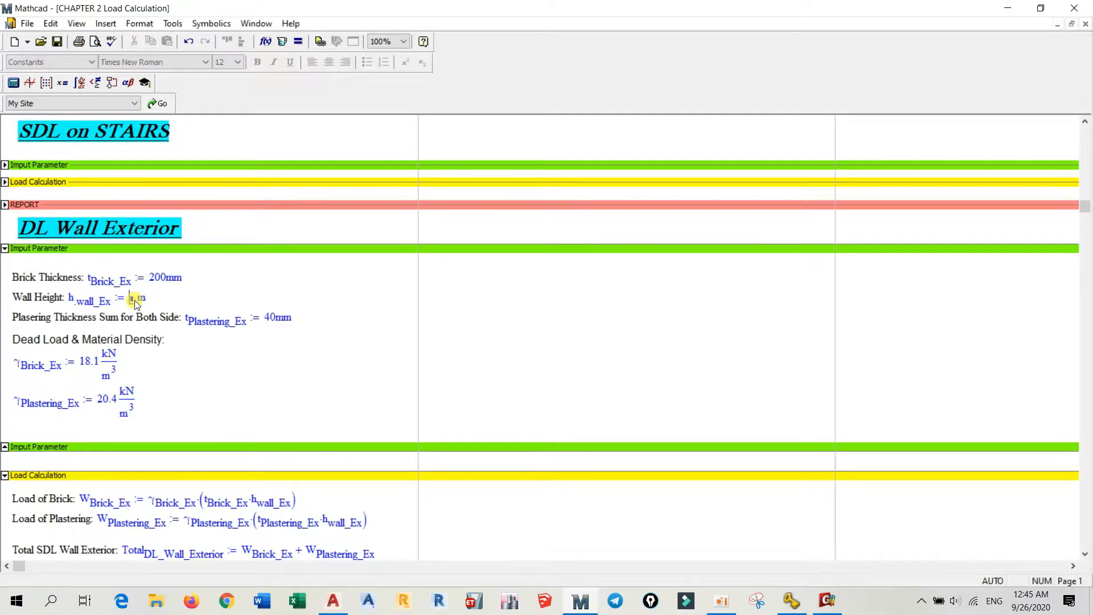
{"action": "type", "text": "3.6"}
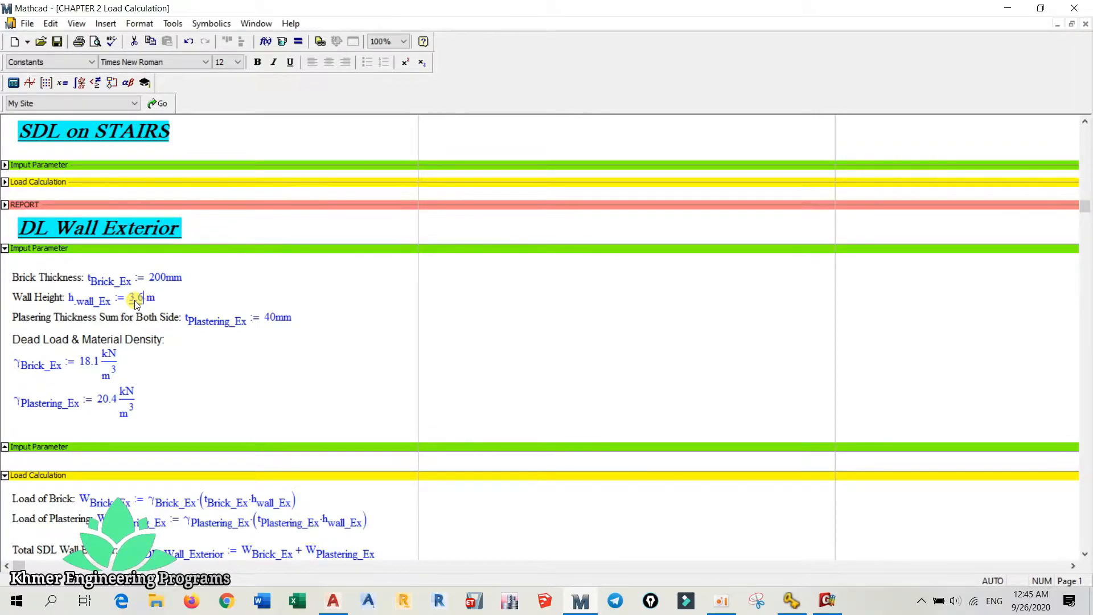
{"action": "key", "text": "Return"}
{"action": "left_click", "coordinate": [422, 355]}
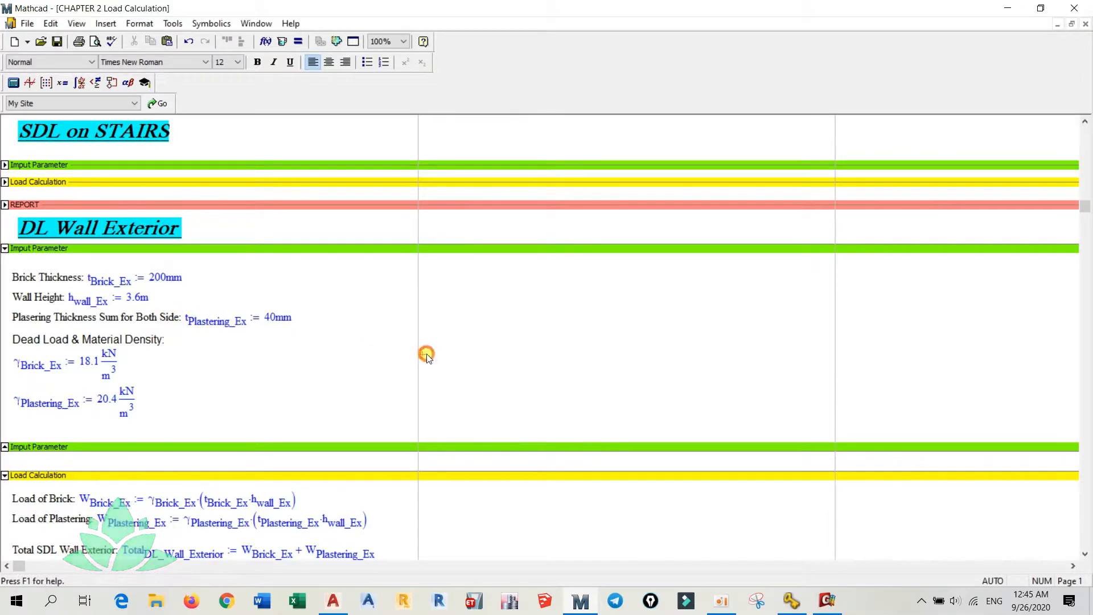
Check the plastering inputs and the total exterior wall dead load in the report, and return to MIDAS Gen.
{"action": "left_click", "coordinate": [114, 400]}
{"action": "type", "text": ".4"}
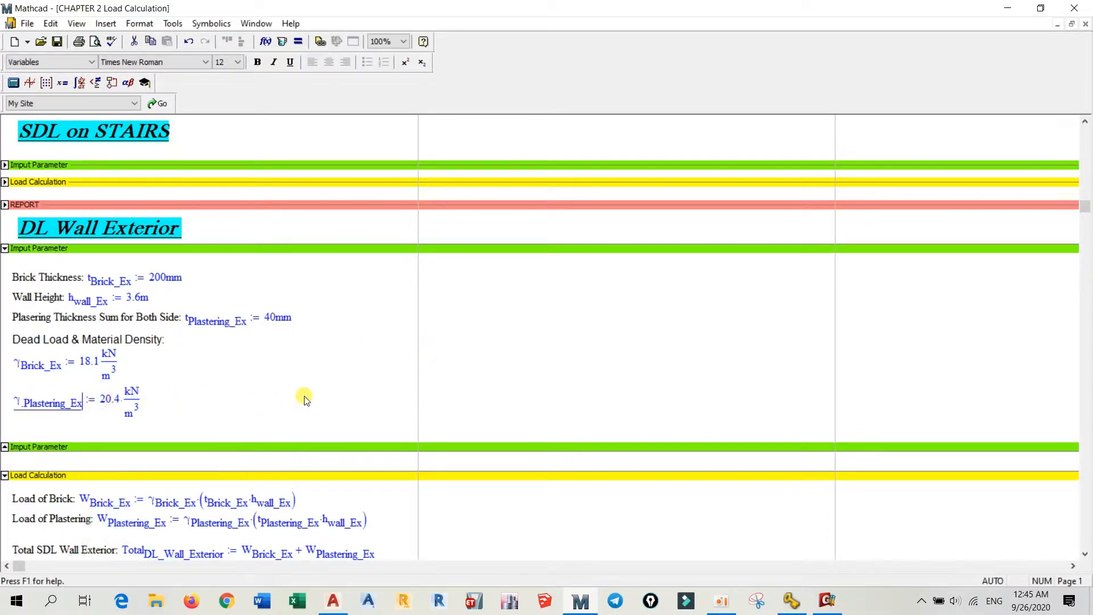
{"action": "scroll", "coordinate": [302, 396], "scroll_direction": "down", "scroll_amount": 1}
{"action": "left_click", "coordinate": [274, 296]}
{"action": "scroll", "coordinate": [234, 418], "scroll_direction": "down", "scroll_amount": 7}
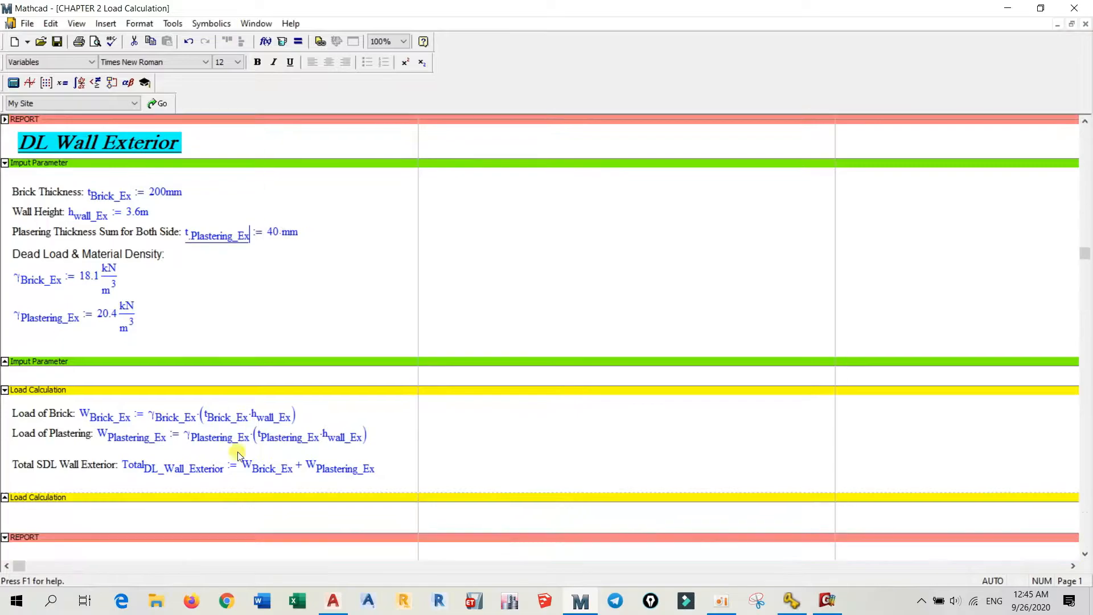
{"action": "scroll", "coordinate": [238, 469], "scroll_direction": "down", "scroll_amount": 4}
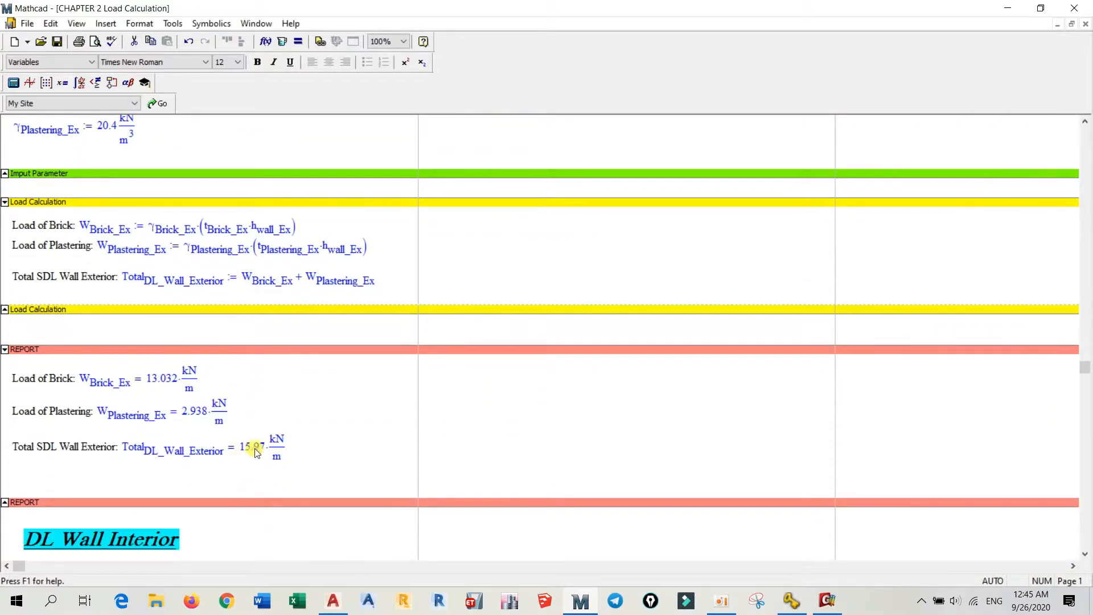
{"action": "left_click", "coordinate": [245, 449]}
{"action": "left_click", "coordinate": [246, 449]}
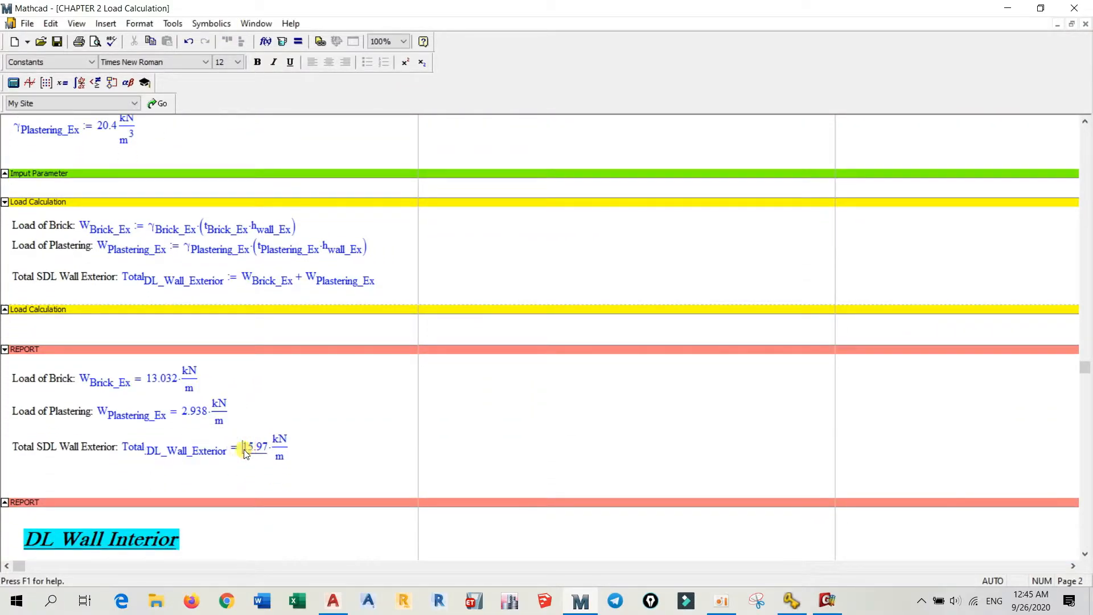
{"action": "left_click", "coordinate": [451, 462]}
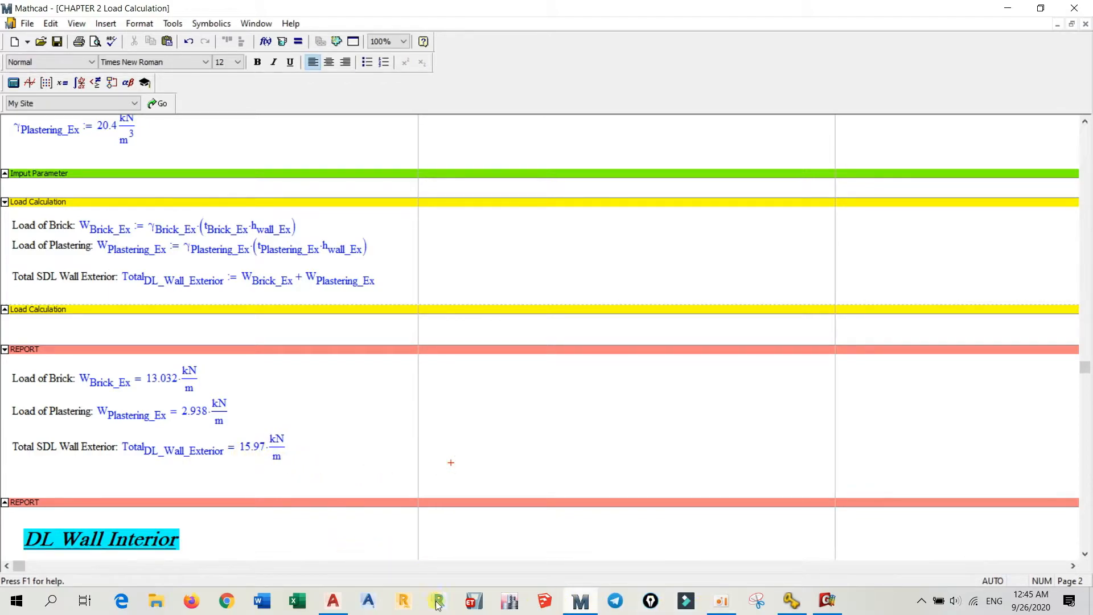
{"action": "left_click", "coordinate": [827, 600]}
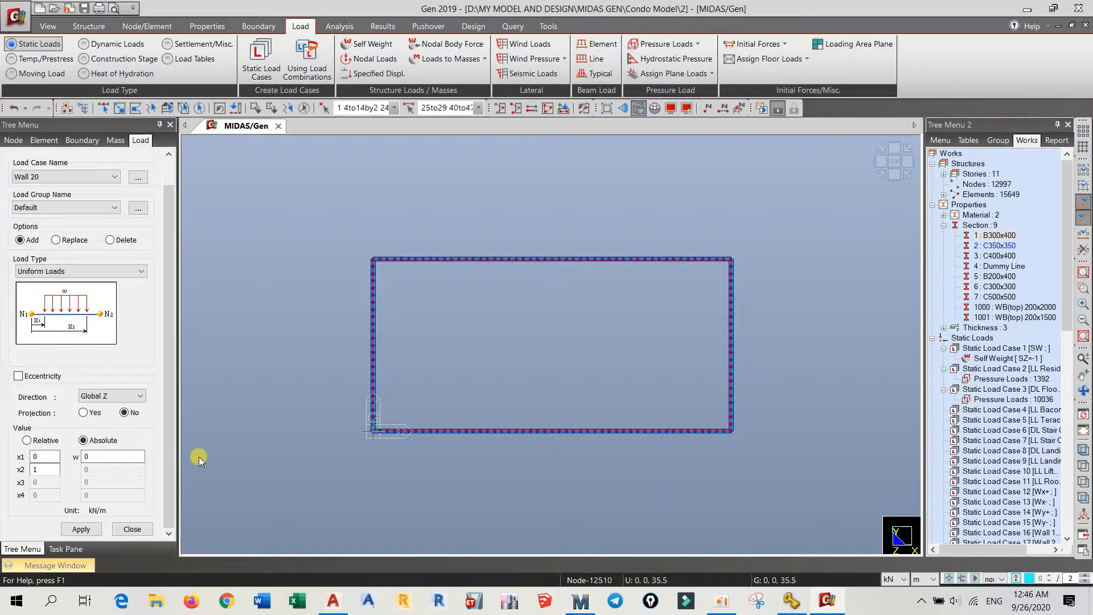
Apply a uniform Global Z beam load of 16 kN/m to the selected perimeter beams, using Relative position values.
{"action": "left_click", "coordinate": [94, 456]}
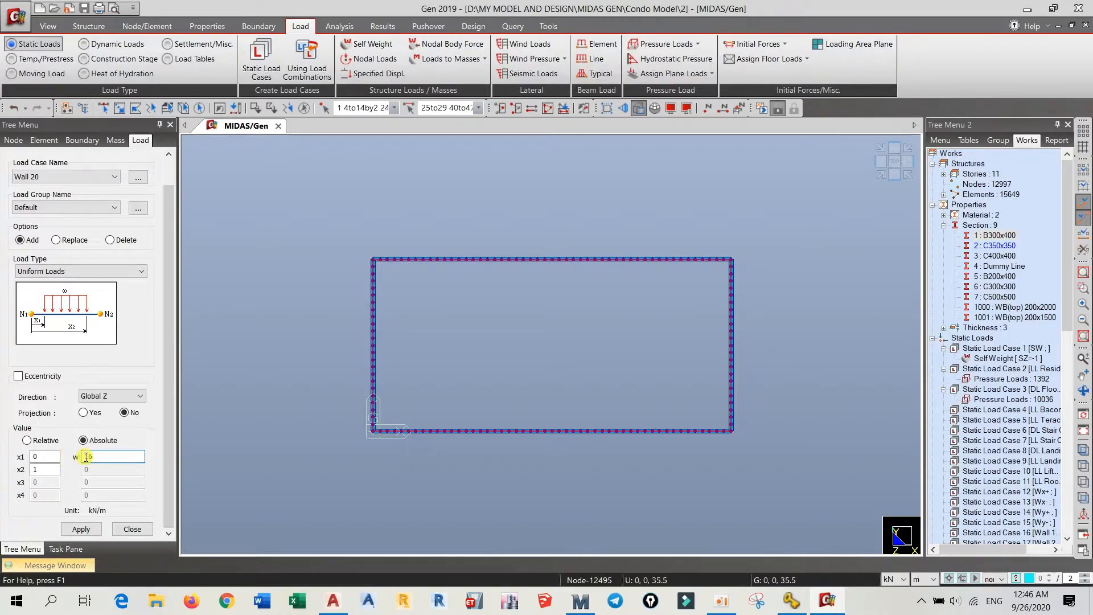
{"action": "left_click", "coordinate": [84, 530]}
{"action": "middle_click_drag", "start_coordinate": [442, 463], "coordinate": [427, 429], "text": "ctrl"}
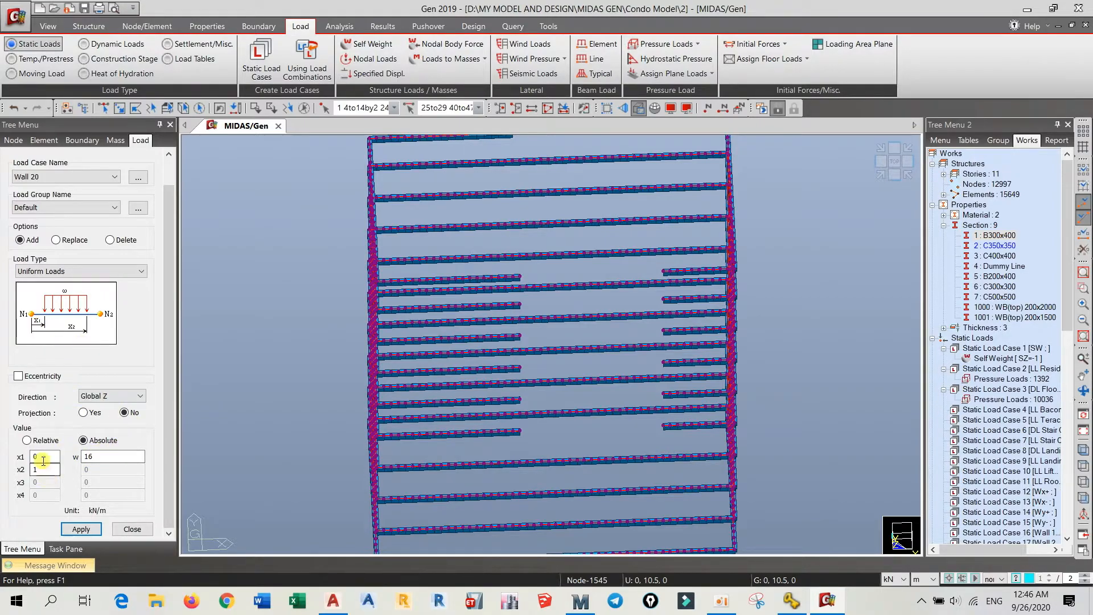
{"action": "left_click", "coordinate": [27, 440]}
{"action": "left_click", "coordinate": [102, 456]}
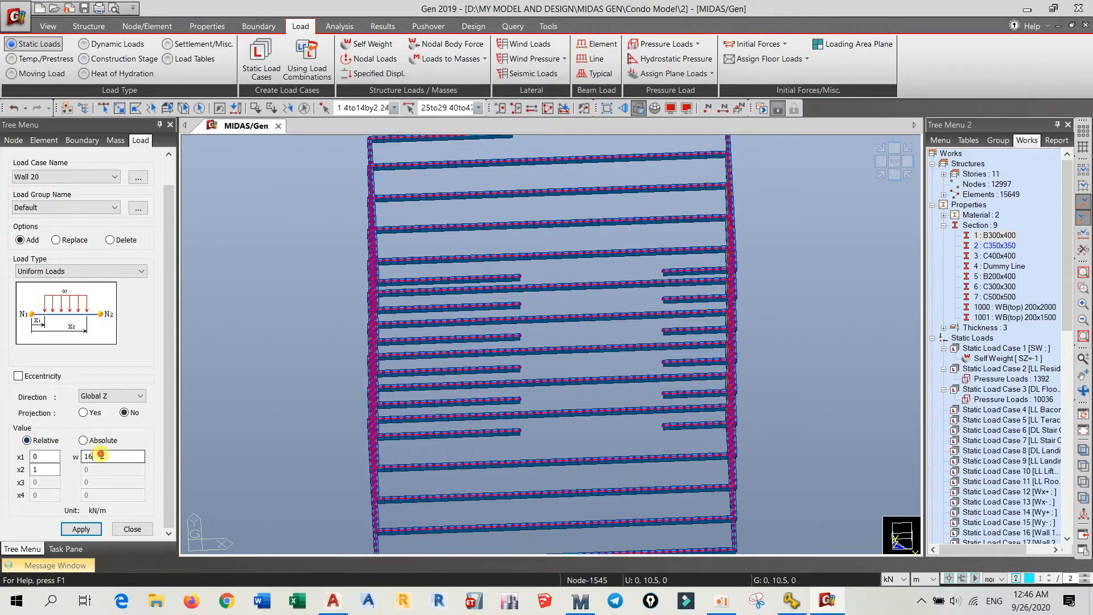
{"action": "left_click", "coordinate": [81, 528]}
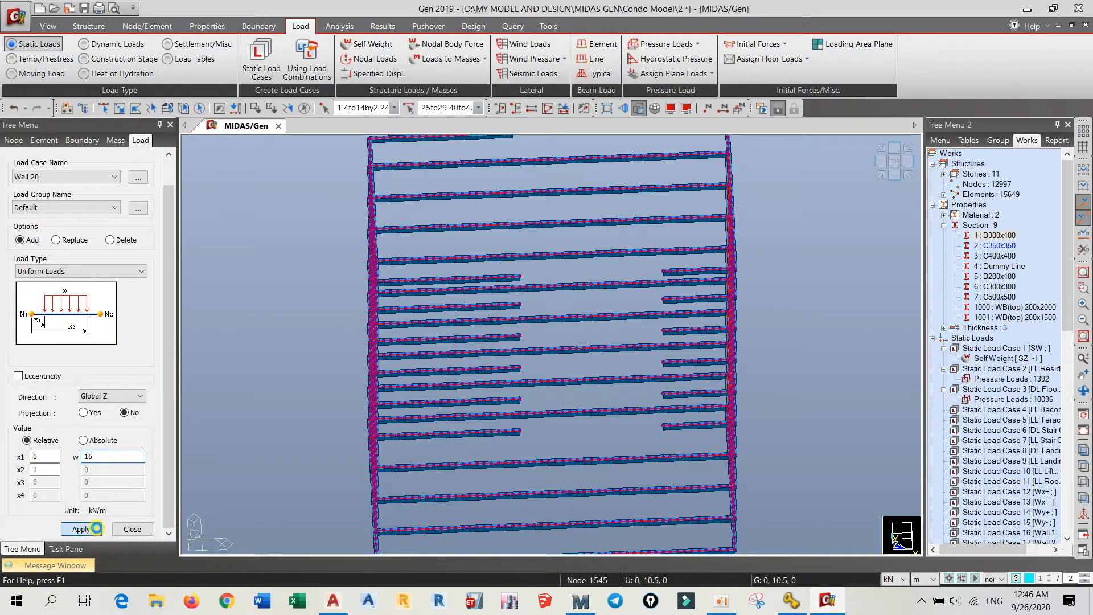
{"action": "middle_click_drag", "start_coordinate": [352, 405], "coordinate": [405, 361], "text": "ctrl"}
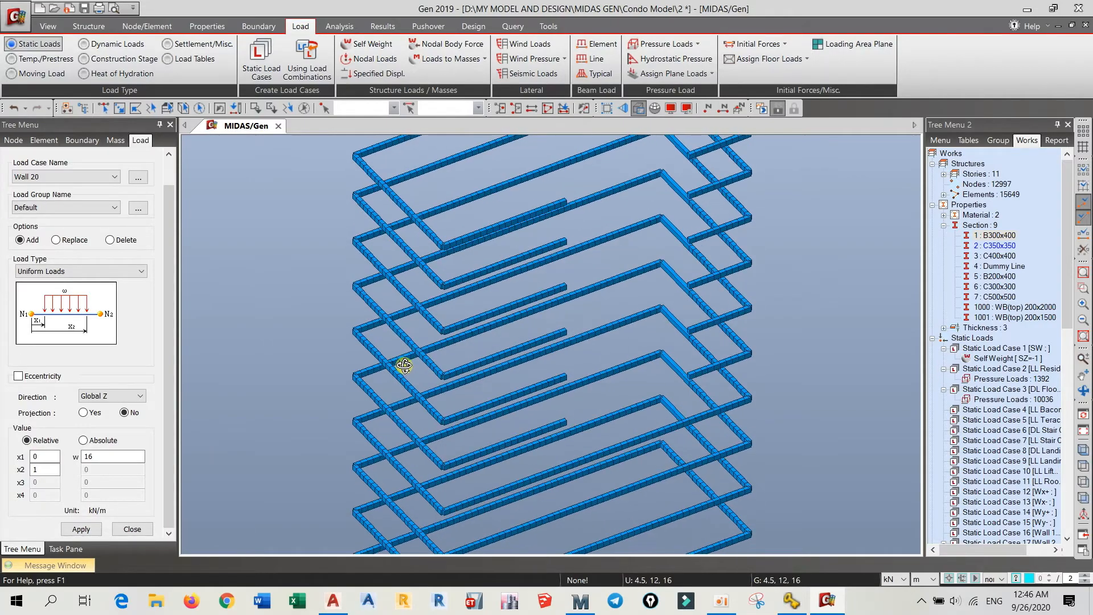
Reselect the perimeter beams and replace their Wall 20 load with a uniform load of -16 kN/m.
{"action": "left_click", "coordinate": [112, 454]}
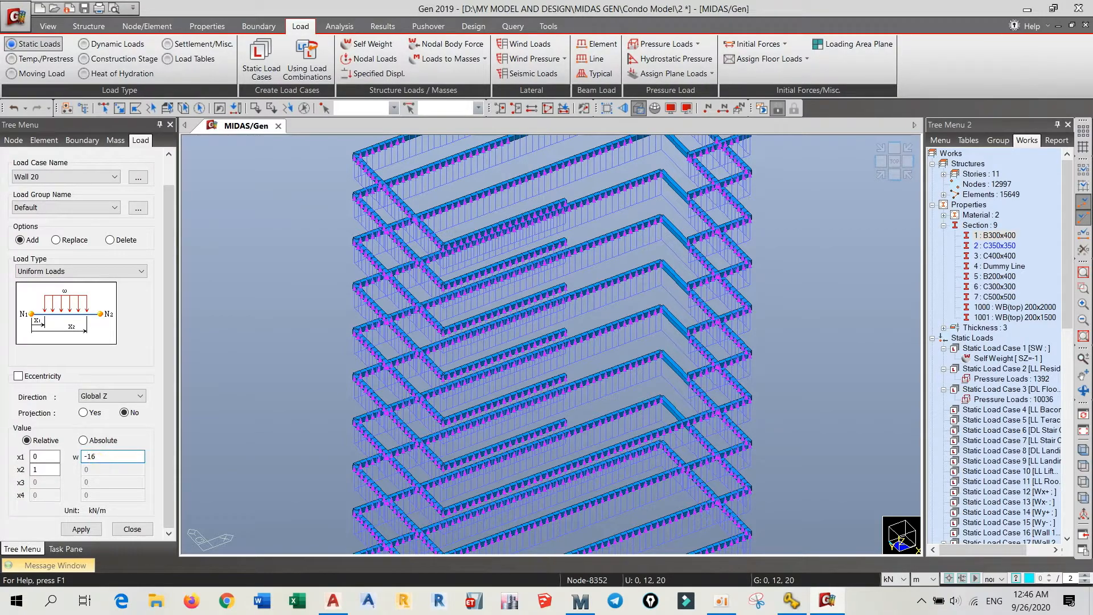
{"action": "left_click", "coordinate": [91, 529]}
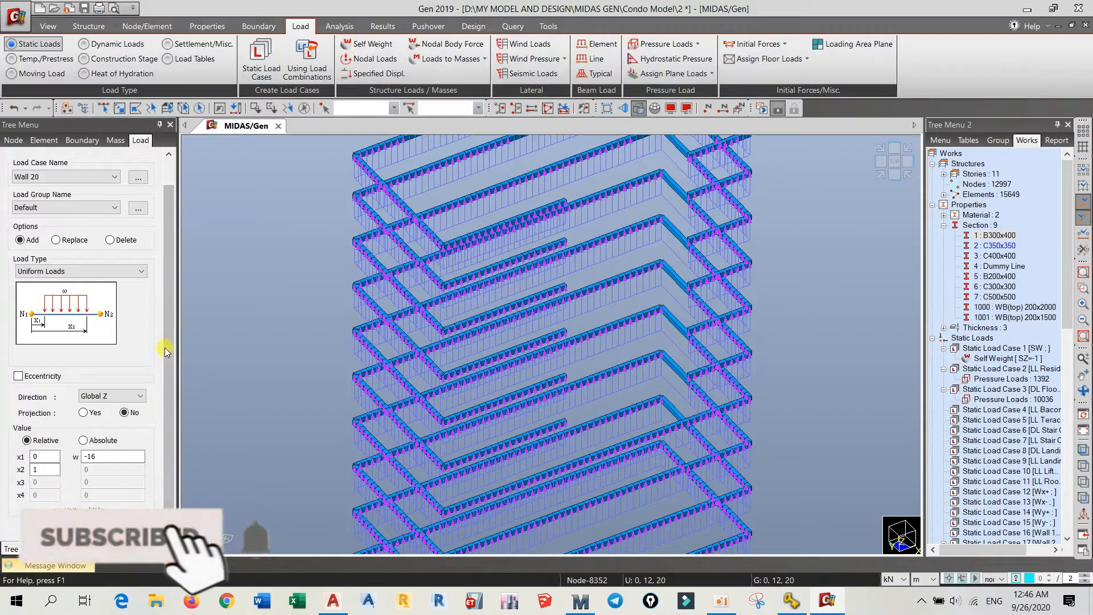
{"action": "left_click_drag", "start_coordinate": [167, 358], "coordinate": [162, 292]}
{"action": "left_click", "coordinate": [56, 268]}
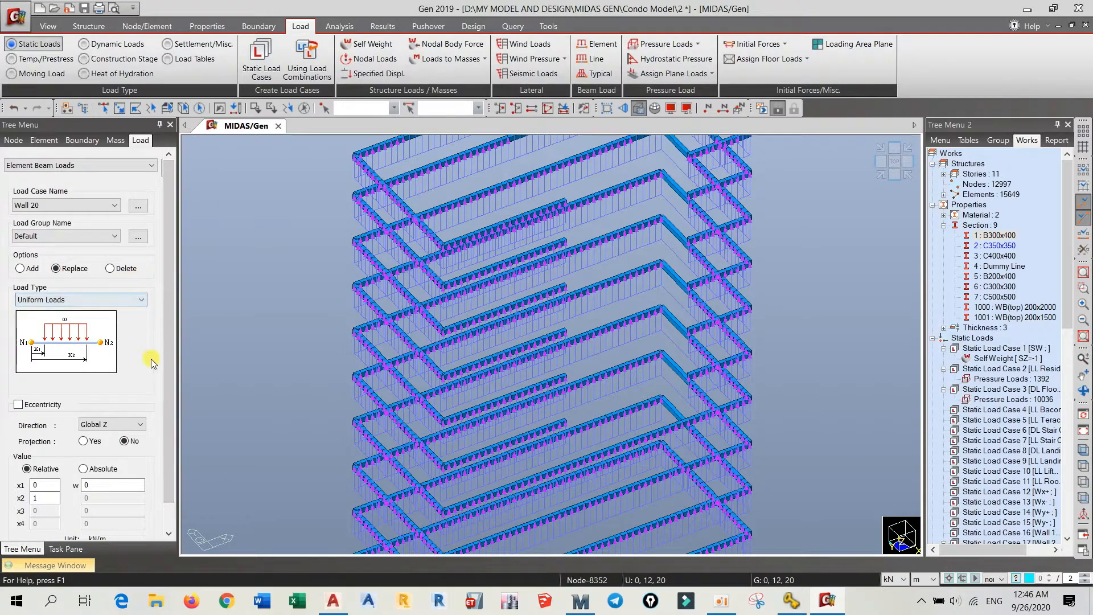
{"action": "left_click", "coordinate": [199, 108]}
{"action": "scroll", "coordinate": [169, 340], "scroll_direction": "down", "scroll_amount": 2}
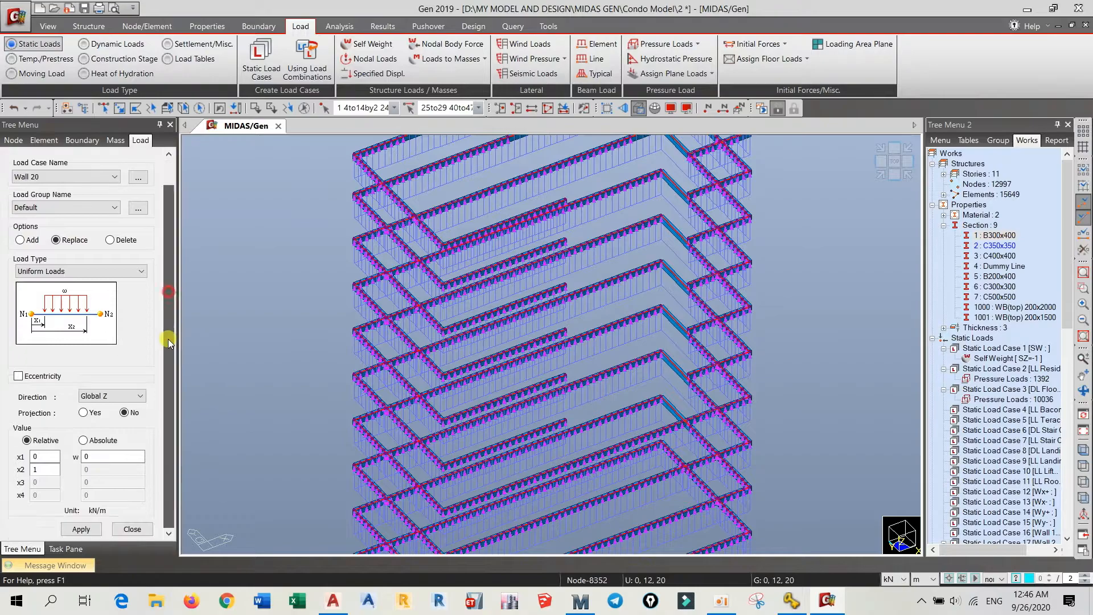
{"action": "left_click", "coordinate": [100, 456]}
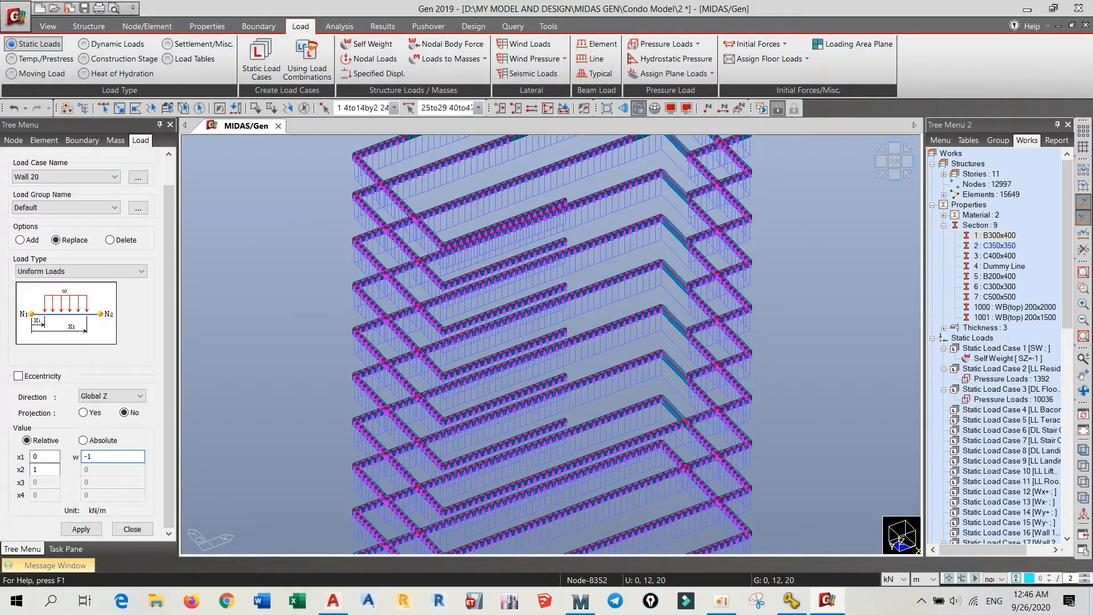
{"action": "type", "text": "-16"}
{"action": "left_click", "coordinate": [81, 529]}
In front view, select the topmost level's beams with a window and delete their Wall 20 beam loads.
{"action": "scroll", "coordinate": [477, 377], "scroll_direction": "down", "scroll_amount": 4}
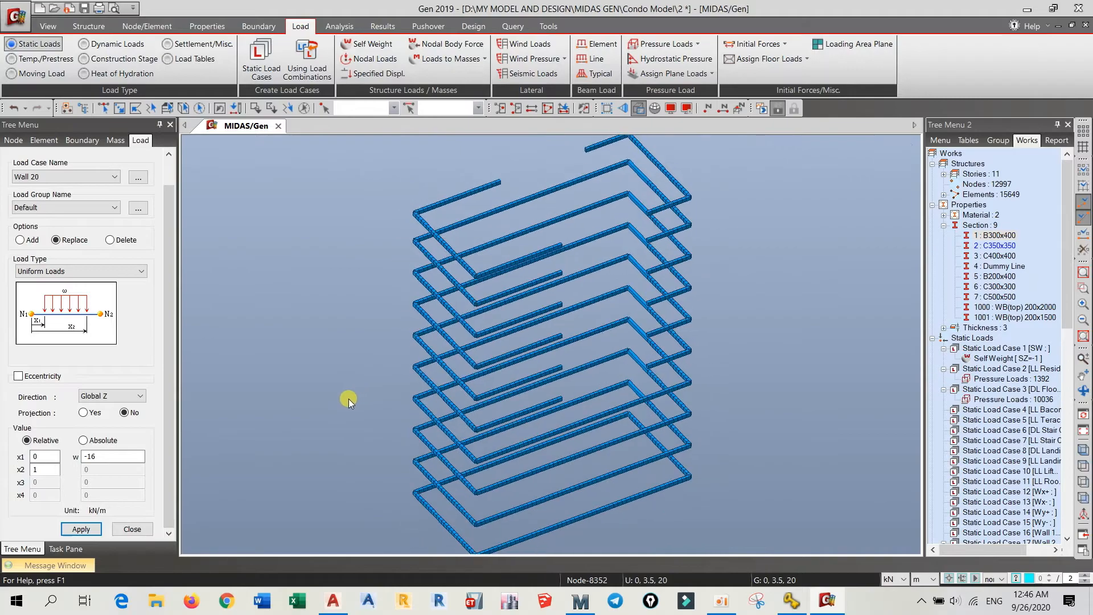
{"action": "middle_click_drag", "start_coordinate": [582, 367], "coordinate": [502, 403]}
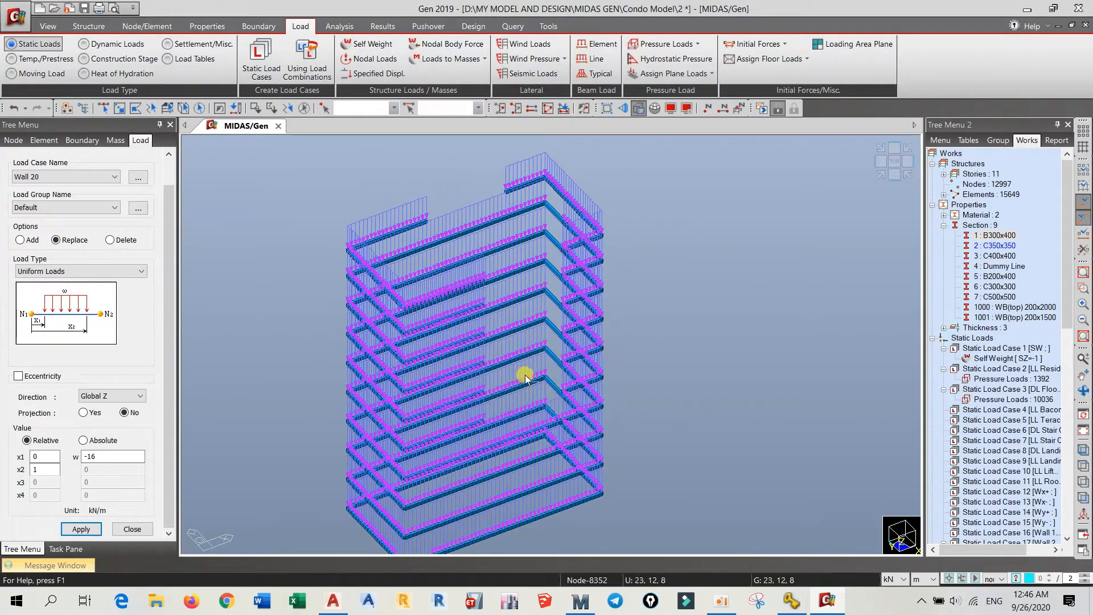
{"action": "middle_click_drag", "start_coordinate": [488, 317], "coordinate": [442, 251], "text": "ctrl"}
{"action": "middle_click_drag", "start_coordinate": [514, 250], "coordinate": [513, 309]}
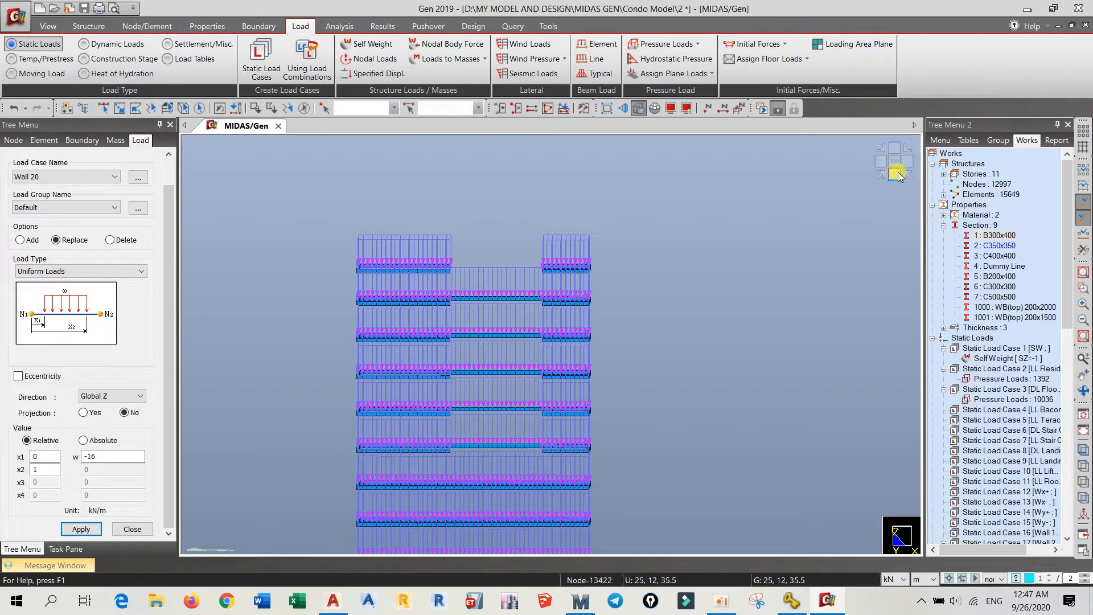
{"action": "left_click", "coordinate": [898, 174]}
{"action": "middle_click_drag", "start_coordinate": [521, 292], "coordinate": [462, 353]}
{"action": "left_click", "coordinate": [119, 108]}
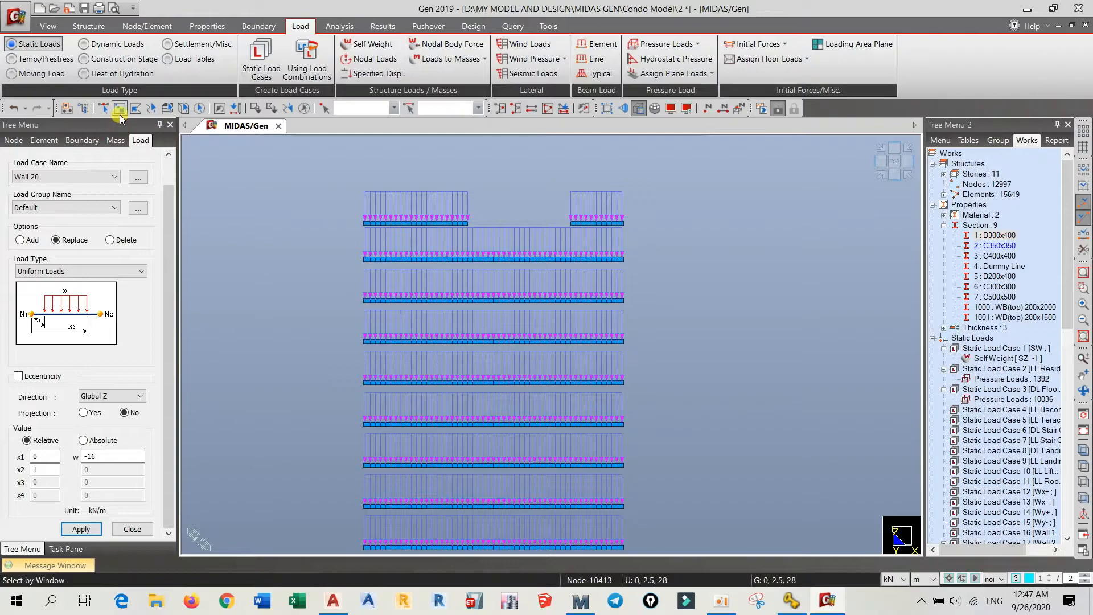
{"action": "left_click_drag", "start_coordinate": [282, 174], "coordinate": [651, 232]}
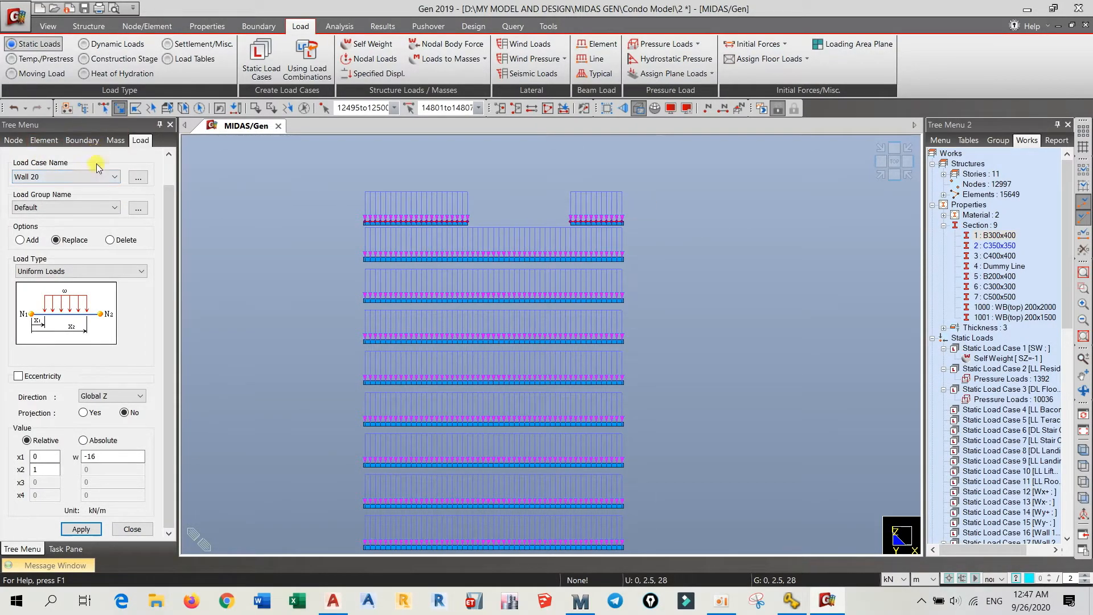
{"action": "left_click", "coordinate": [127, 240]}
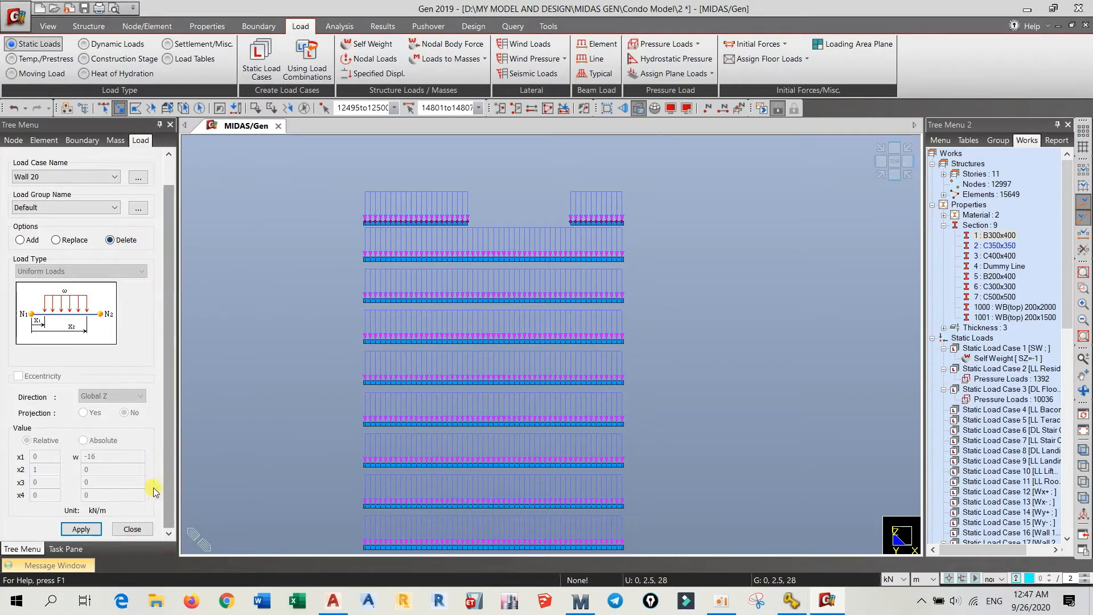
{"action": "left_click", "coordinate": [81, 529]}
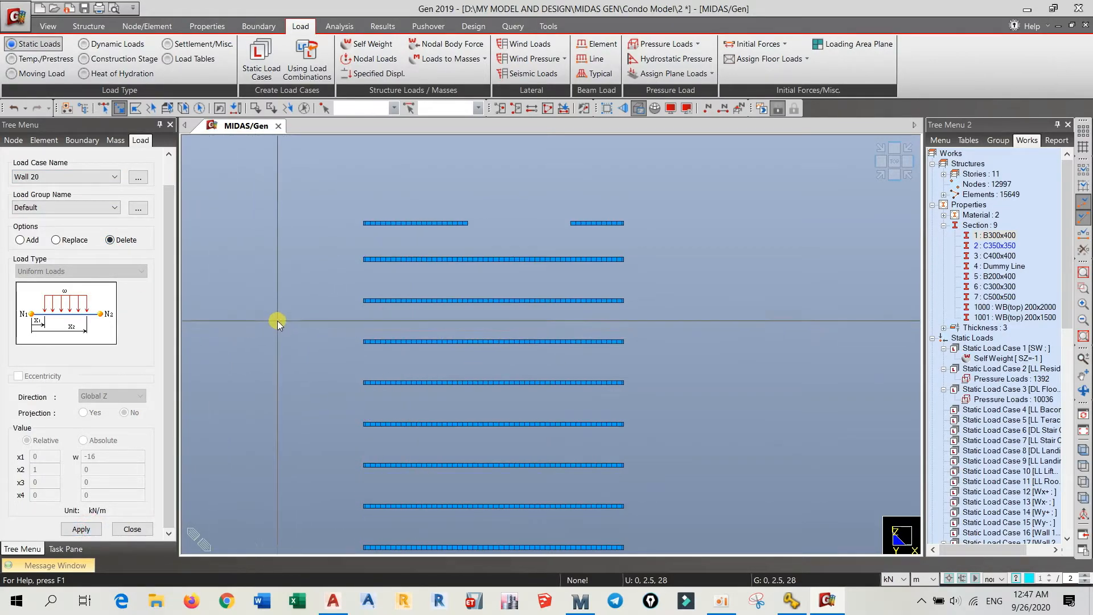